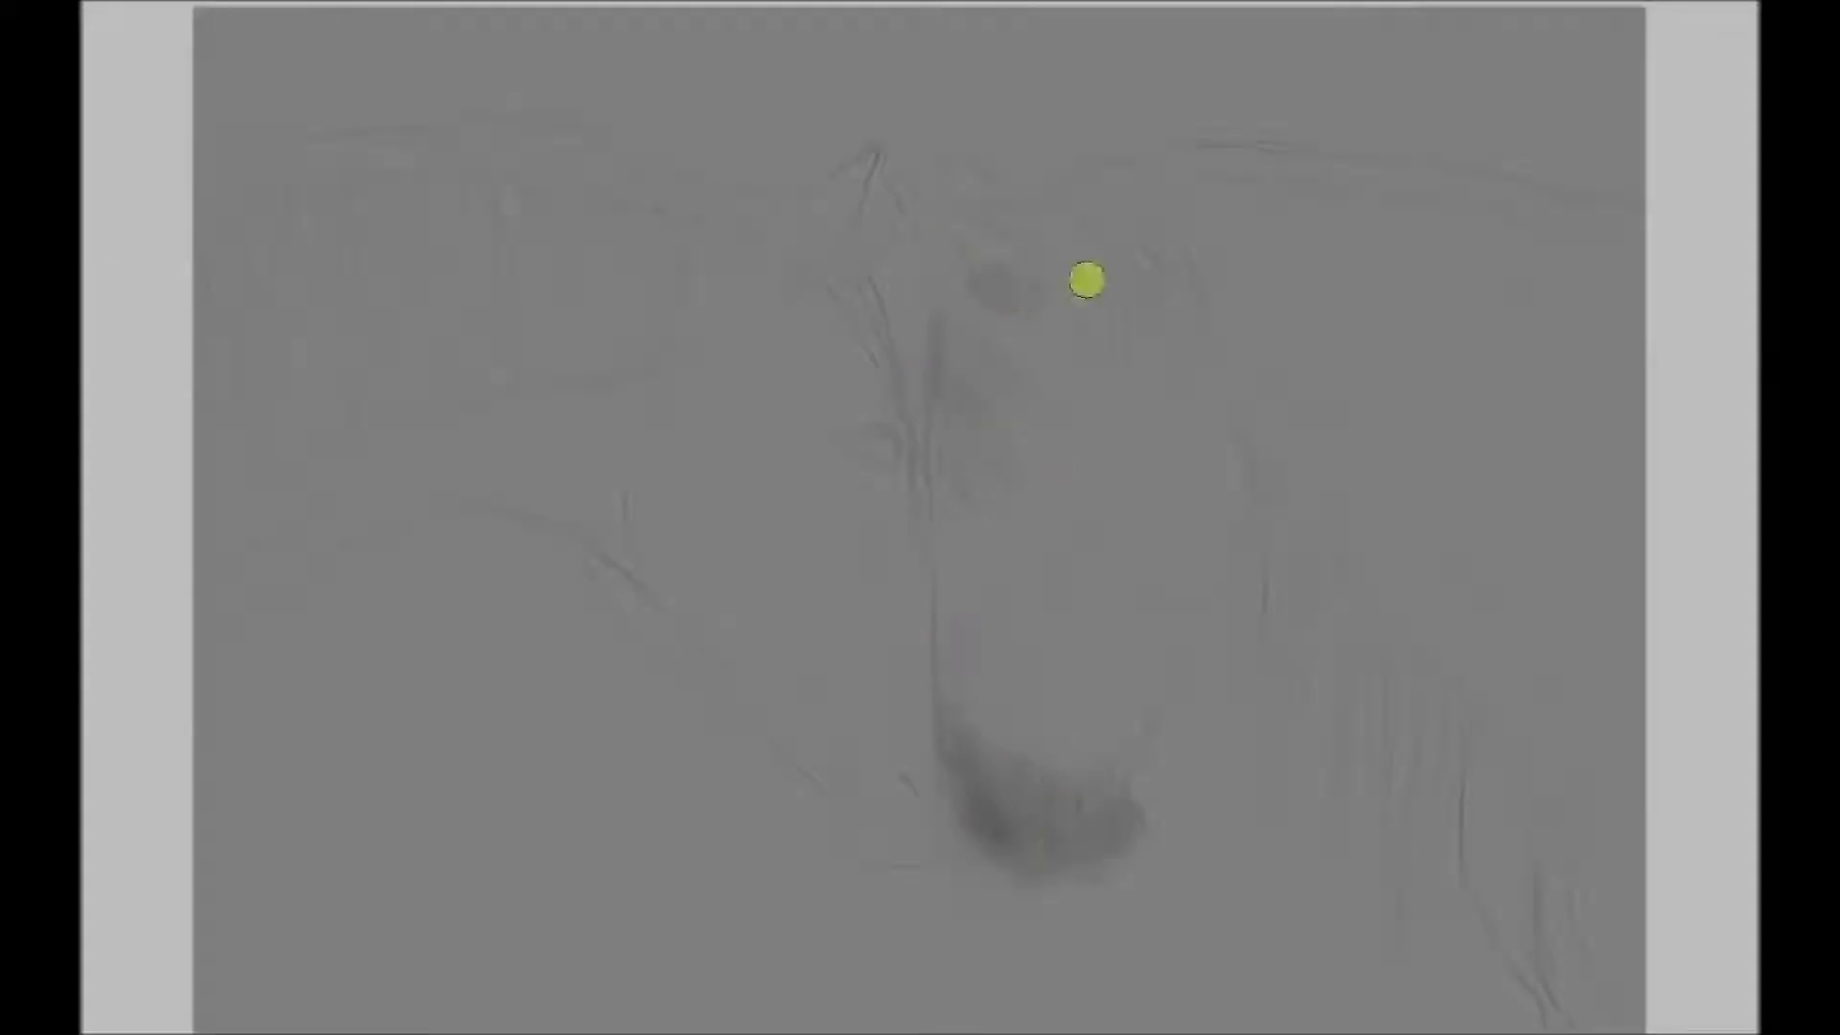
Shade the right horse's neck, jaw, chest and muzzle with dark gray strokes
mouse_move(1220, 415)
mouse_down()
mouse_move(1524, 645)
mouse_move(1339, 526)
mouse_move(1467, 406)
mouse_move(1030, 532)
mouse_move(1281, 234)
mouse_move(978, 333)
mouse_move(738, 671)
mouse_move(693, 612)
mouse_move(431, 403)
mouse_move(793, 230)
mouse_up()
drag(738, 712, 626, 575)
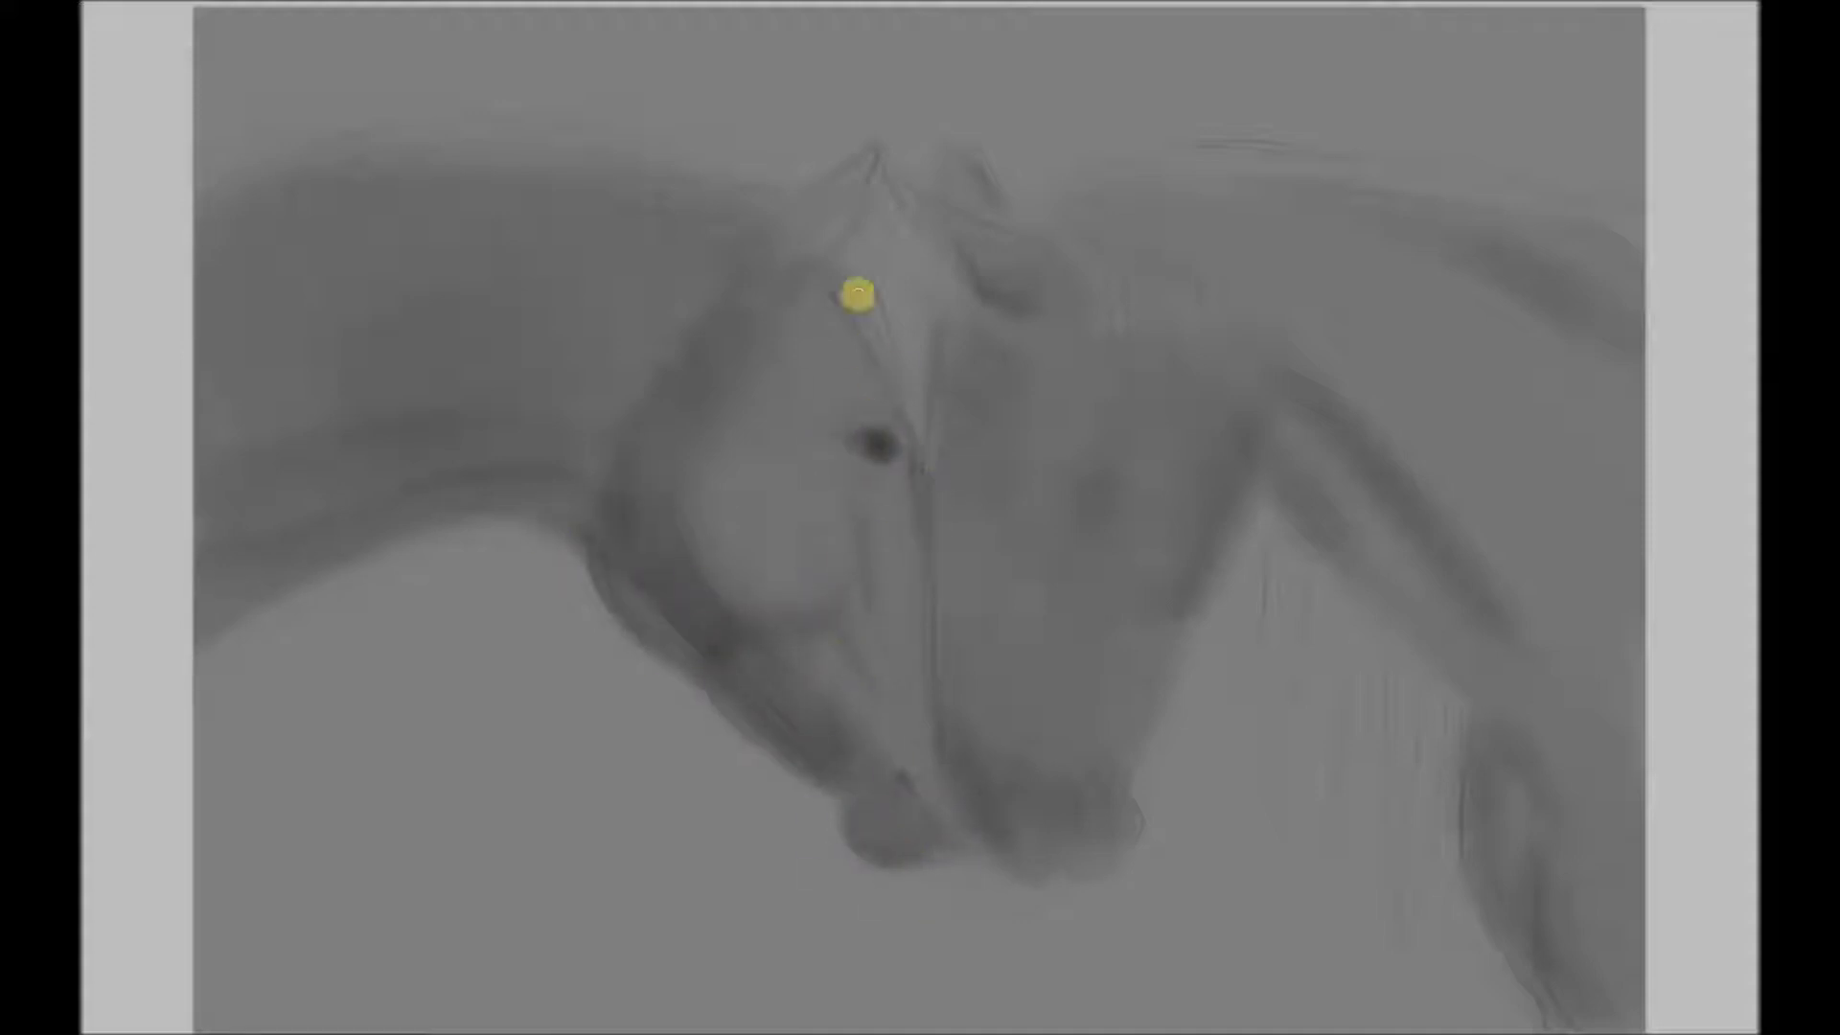
mouse_move(1193, 599)
mouse_down()
mouse_move(1282, 427)
mouse_move(1483, 703)
mouse_up()
drag(1515, 767, 1390, 564)
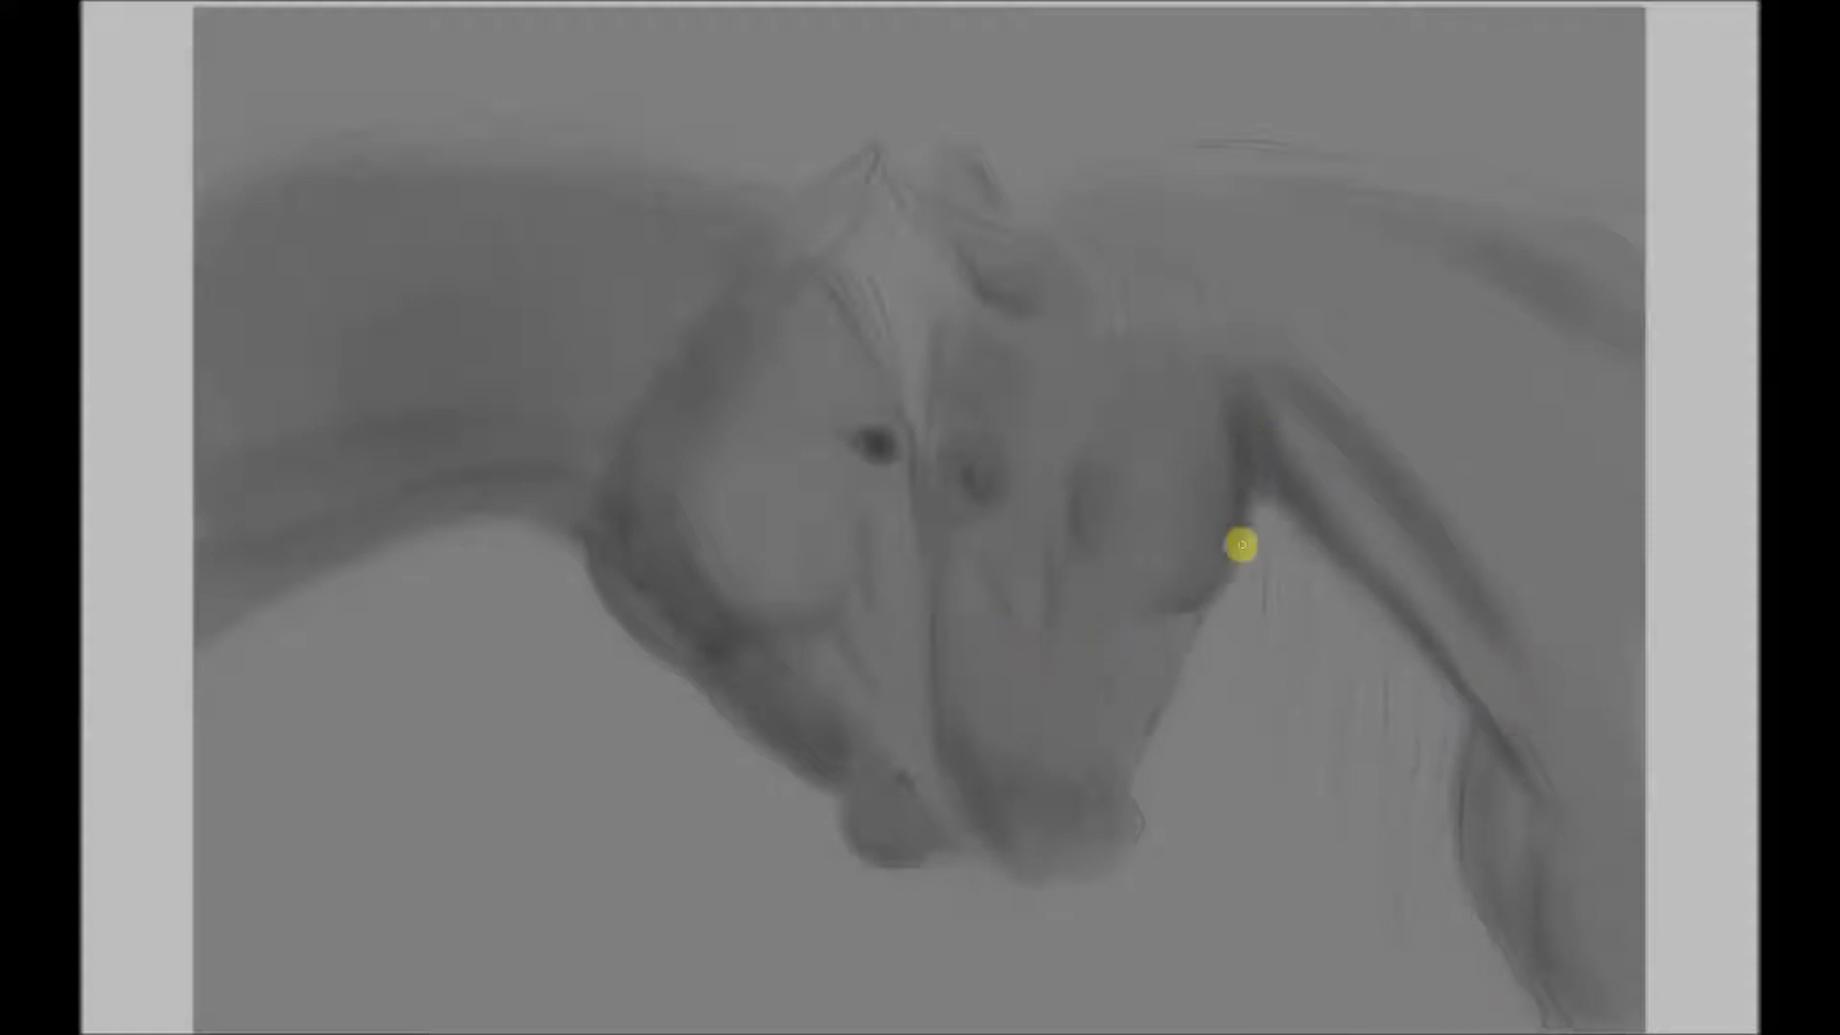
mouse_move(1131, 737)
mouse_down()
mouse_move(987, 678)
mouse_move(1077, 818)
mouse_up()
Darken the left horse's jaw, neck underside, forehead and cheek, plus the right horse's mane top
drag(694, 559, 862, 836)
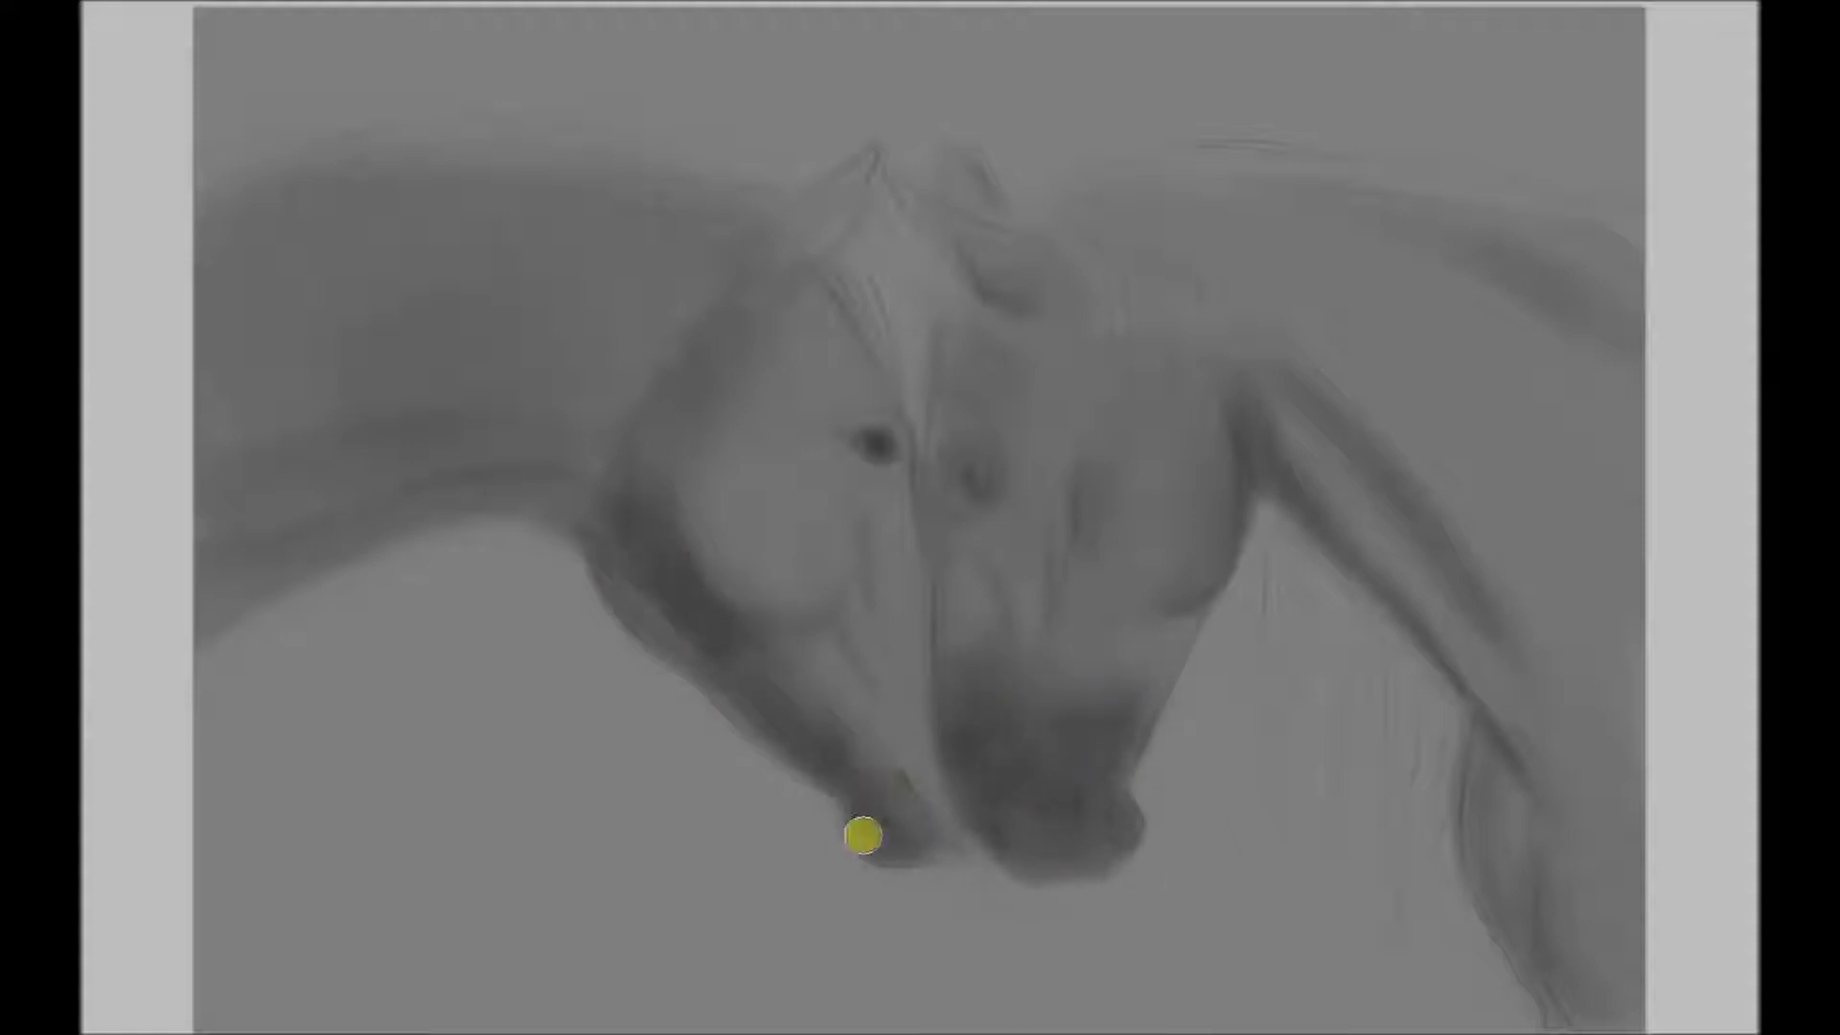
drag(437, 544, 699, 345)
drag(937, 390, 800, 304)
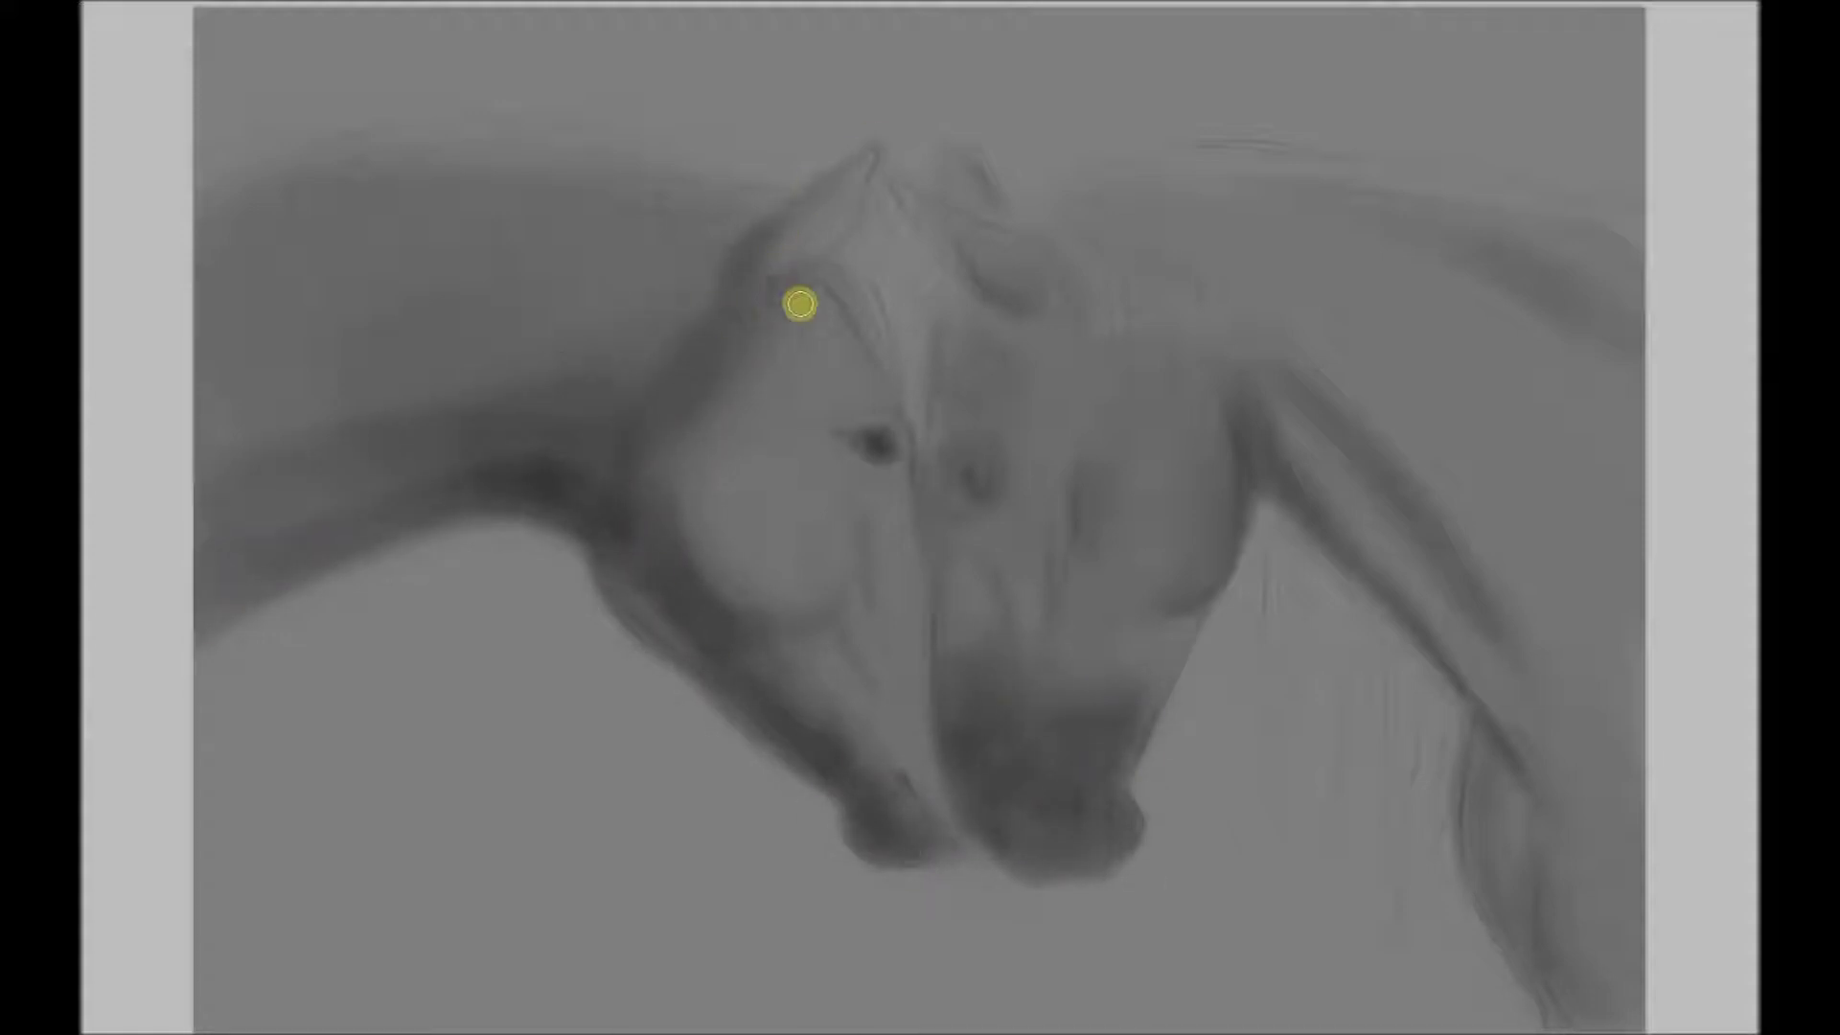
drag(1441, 354, 1311, 402)
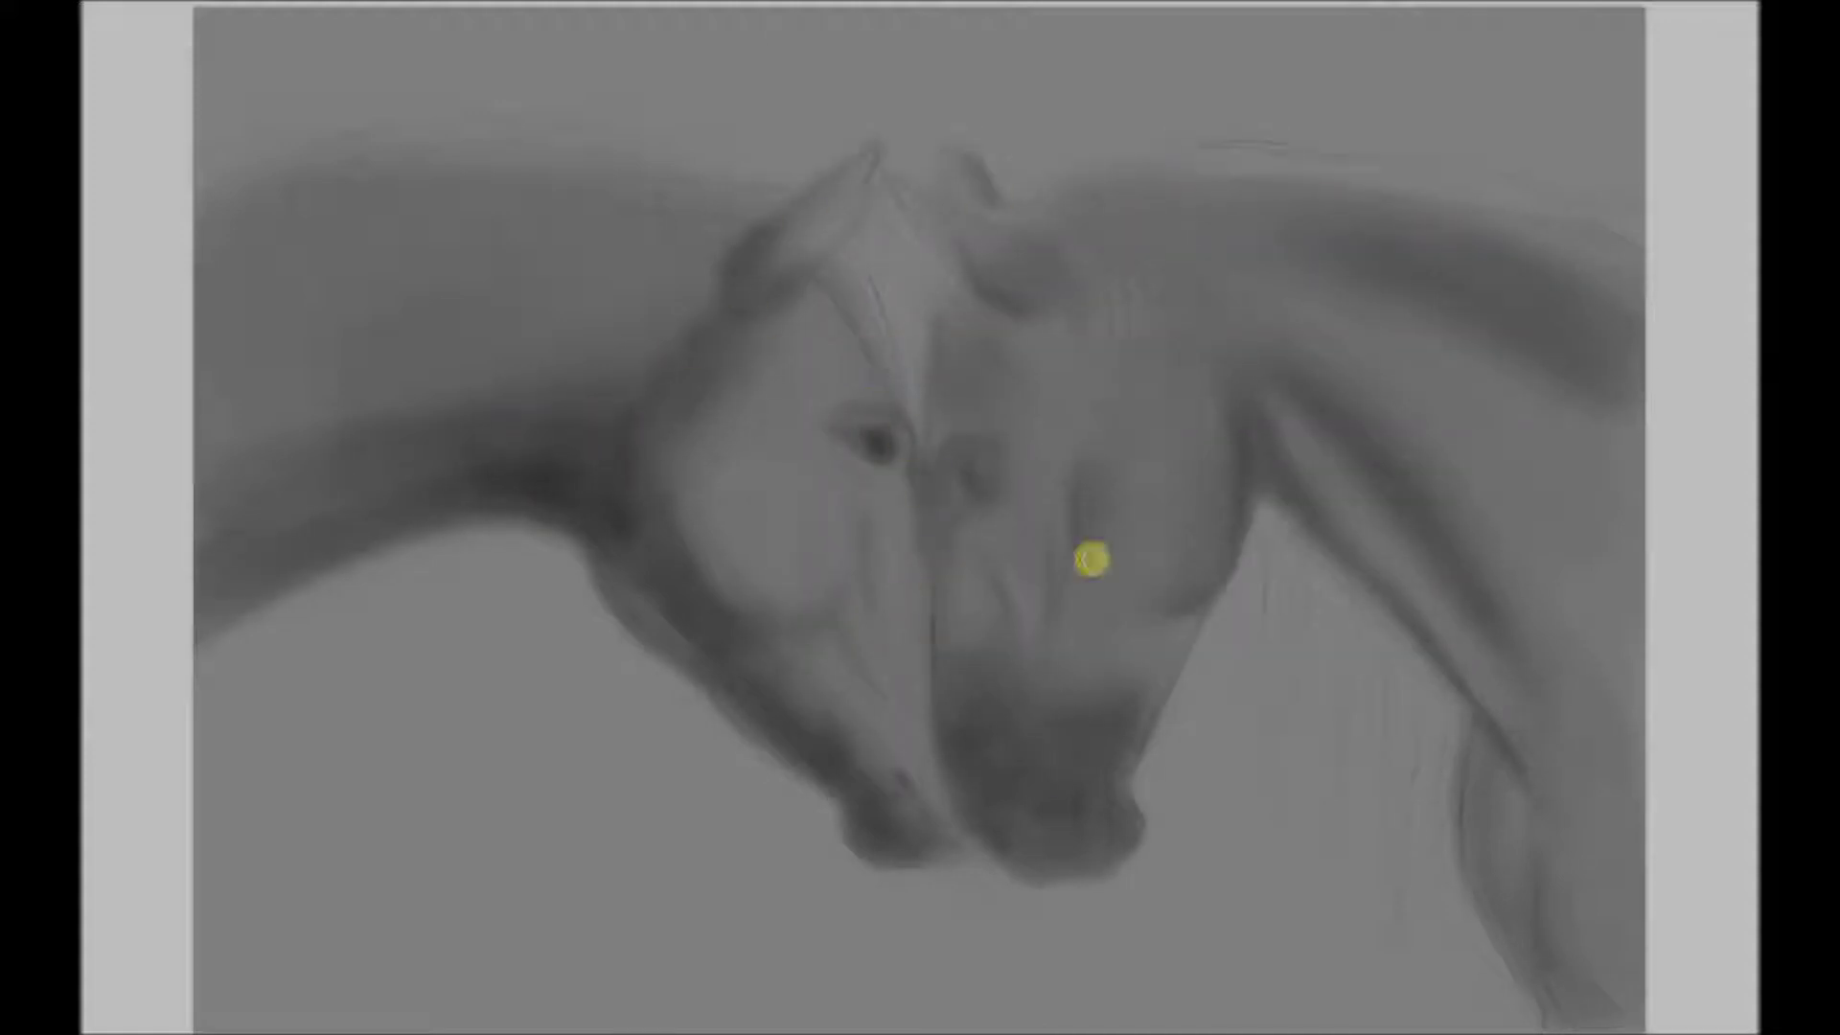
mouse_move(686, 501)
mouse_down()
mouse_move(825, 526)
mouse_move(912, 790)
mouse_move(924, 617)
mouse_up()
Zoom in and paint both horses' eyes dark and sharp with a lash line
scroll(986, 341, up, 5)
mouse_move(1032, 415)
mouse_down()
mouse_move(1060, 436)
mouse_move(1048, 425)
mouse_move(1035, 451)
mouse_up()
mouse_move(767, 307)
mouse_down()
mouse_move(822, 325)
mouse_move(681, 275)
mouse_up()
mouse_move(1016, 384)
mouse_down()
mouse_move(1058, 379)
mouse_move(1015, 407)
mouse_up()
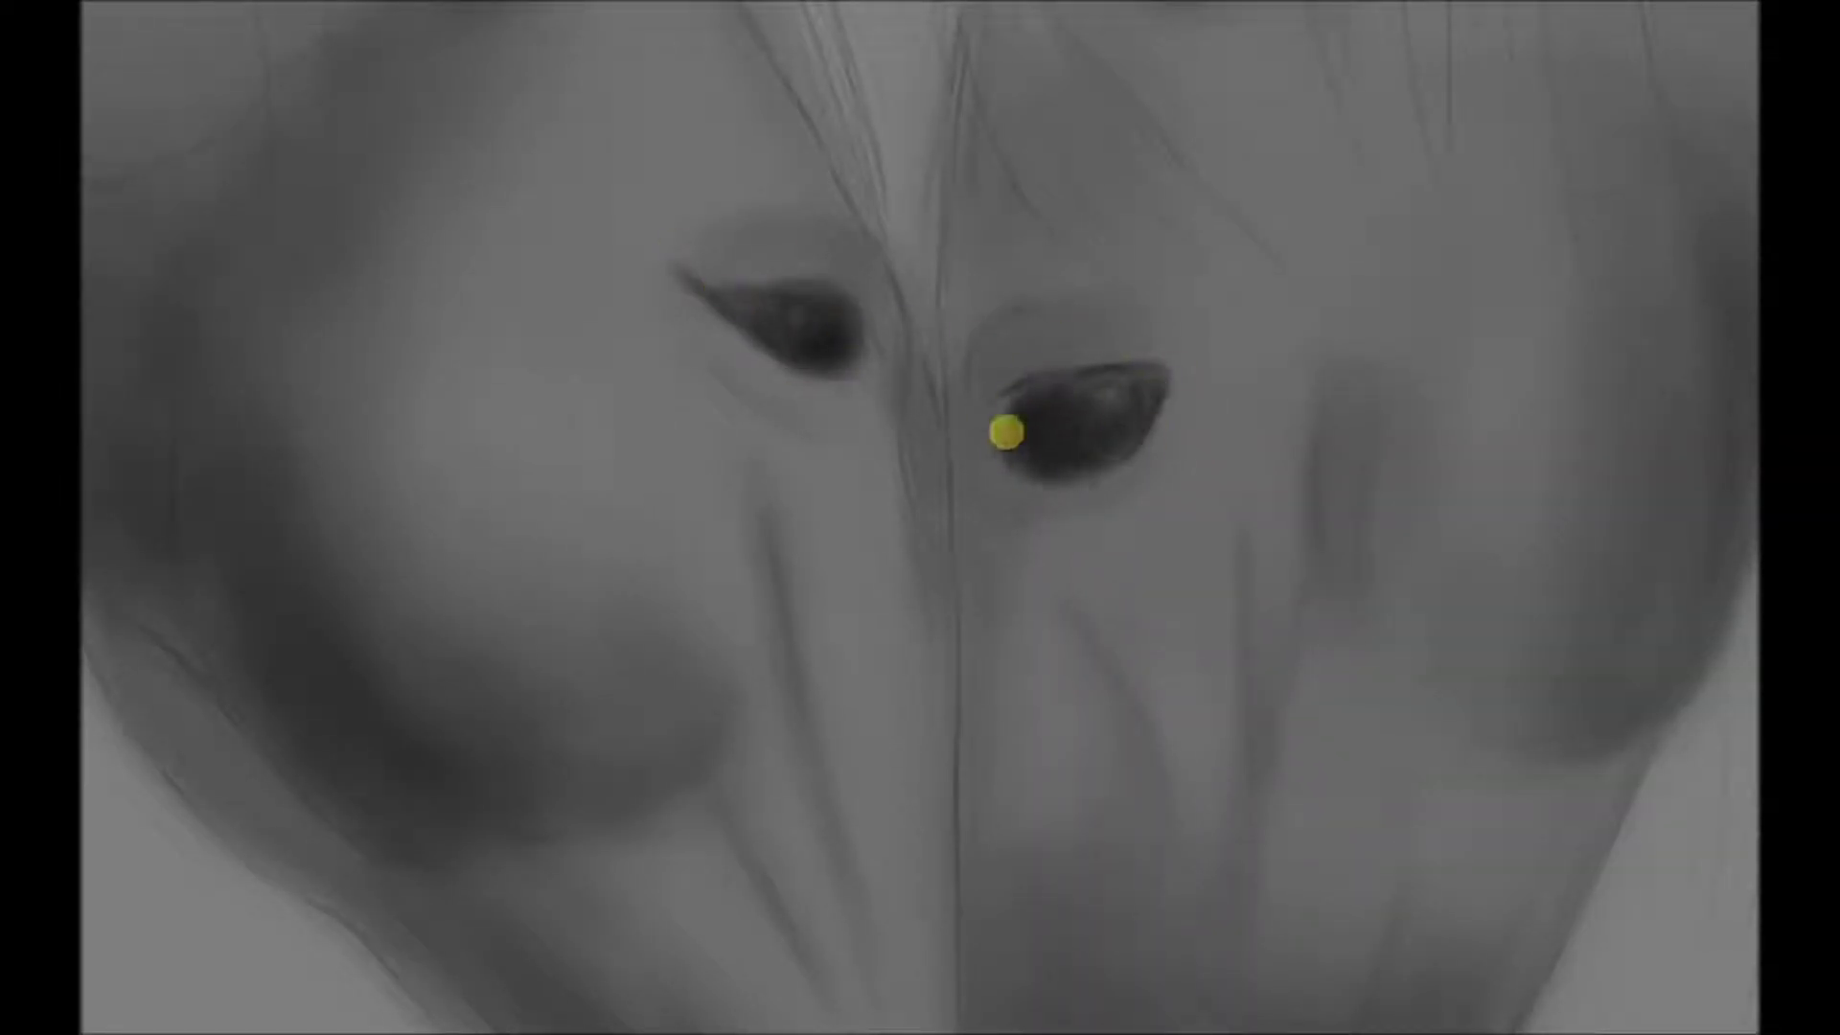
mouse_move(676, 257)
mouse_down()
mouse_move(838, 349)
mouse_move(1134, 390)
mouse_up()
Brush light highlights on the right horse's cheek, a pale nose blaze and its neck
scroll(722, 469, down, 5)
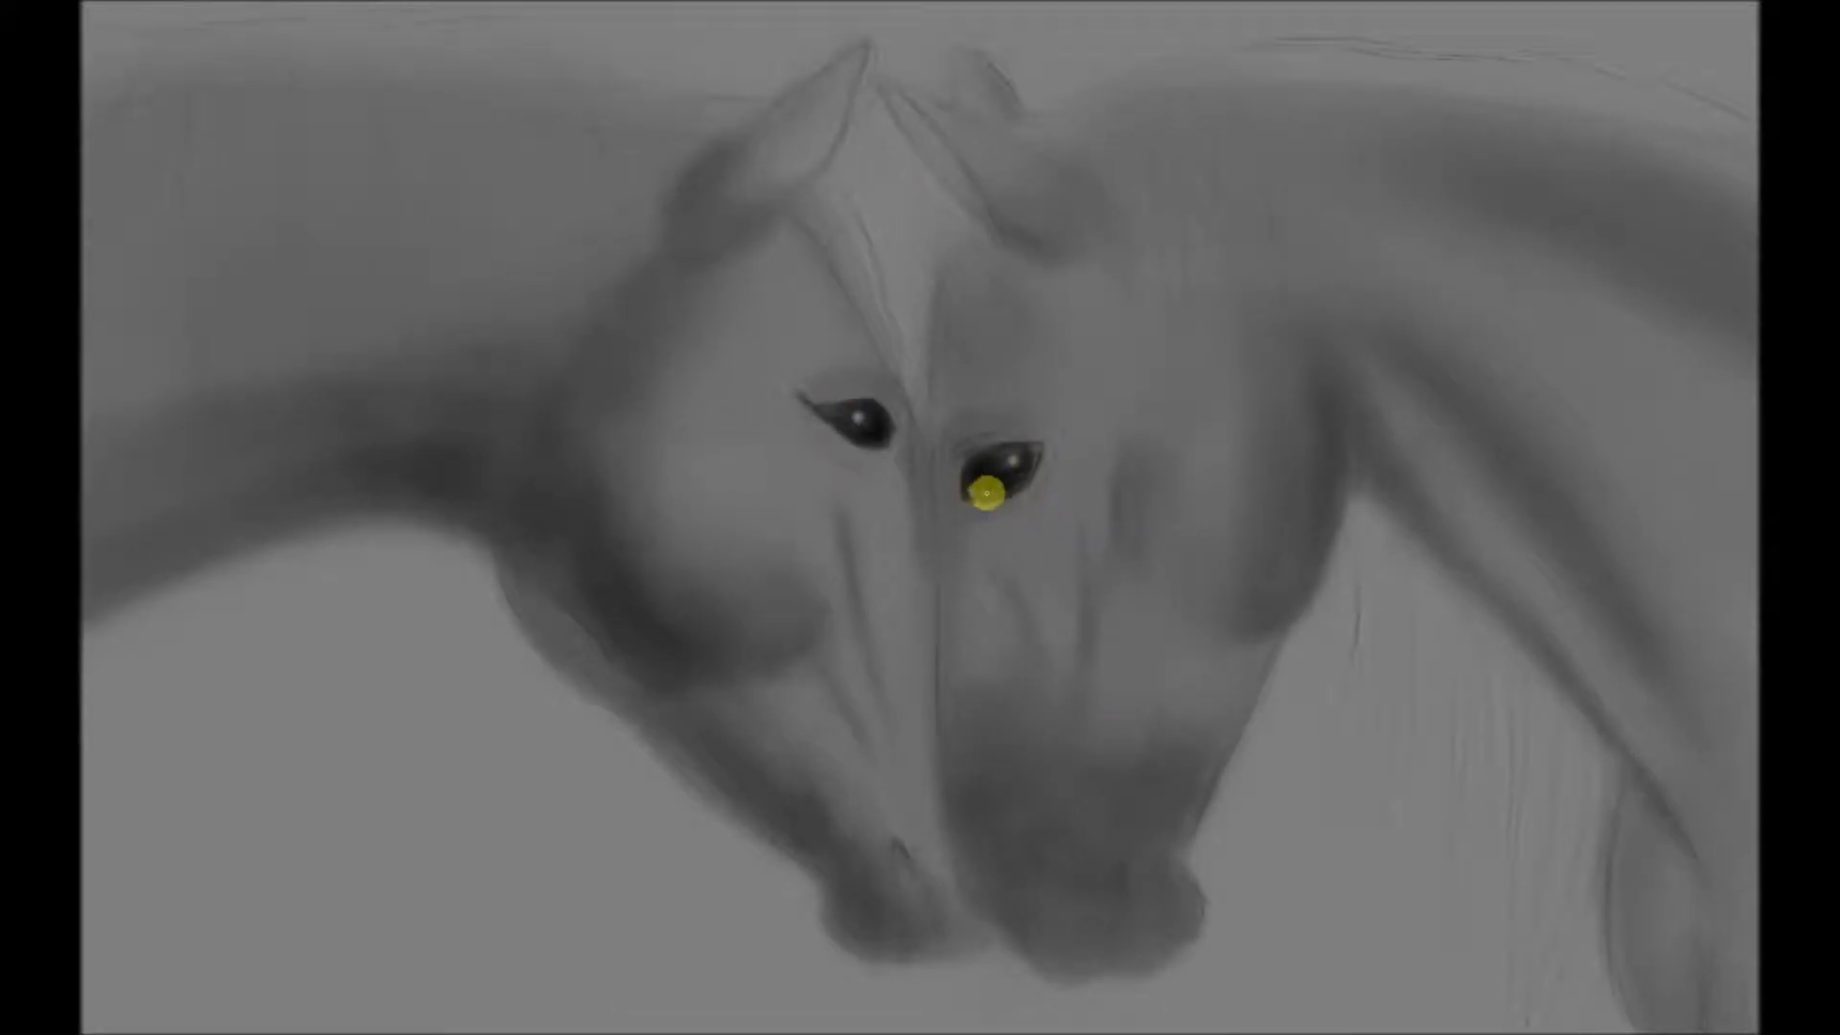
scroll(1027, 451, down, 3)
mouse_move(1131, 431)
mouse_down()
mouse_move(1154, 521)
mouse_move(1052, 480)
mouse_up()
drag(949, 518, 949, 671)
mouse_move(926, 405)
mouse_down()
mouse_move(1043, 531)
mouse_move(1010, 805)
mouse_move(1146, 624)
mouse_move(1121, 748)
mouse_up()
mouse_move(1298, 448)
mouse_down()
mouse_move(1286, 346)
mouse_move(1446, 226)
mouse_up()
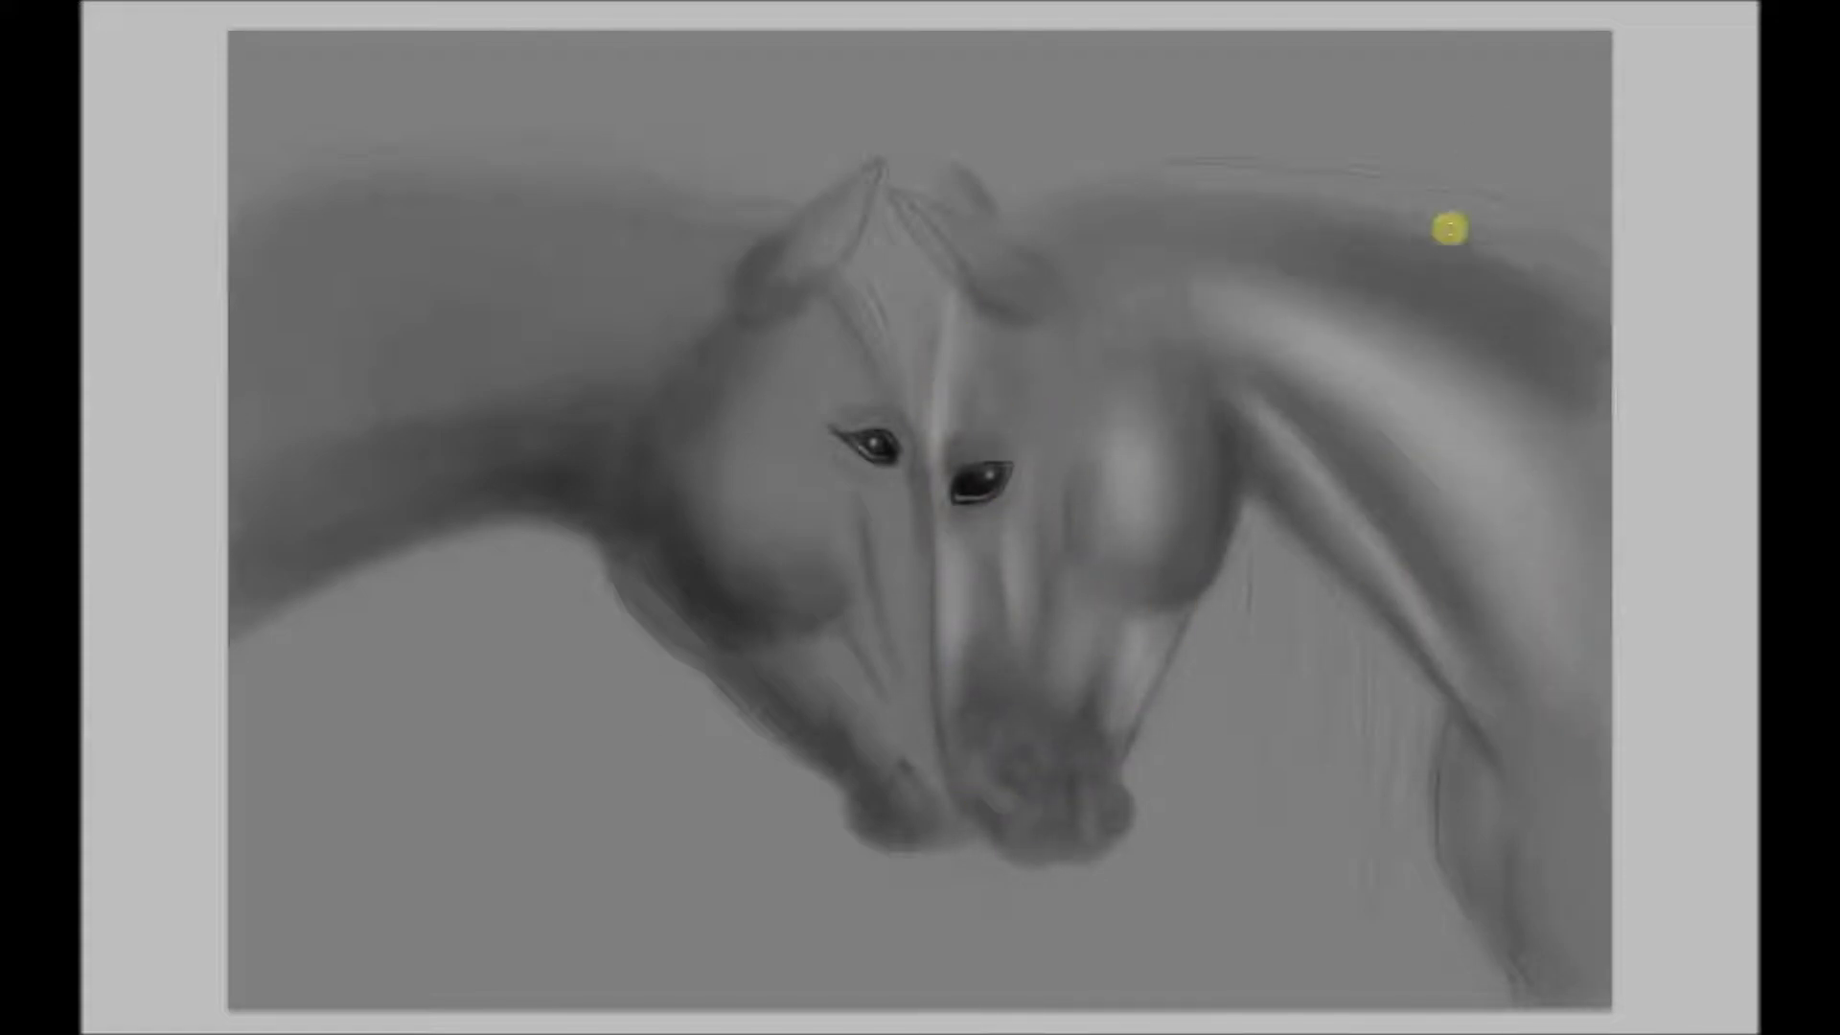
Paint rounded light highlights on both horses' cheeks, nose lines and forehead
mouse_move(961, 466)
mouse_down()
mouse_move(994, 555)
mouse_move(1084, 608)
mouse_up()
drag(1001, 292, 956, 207)
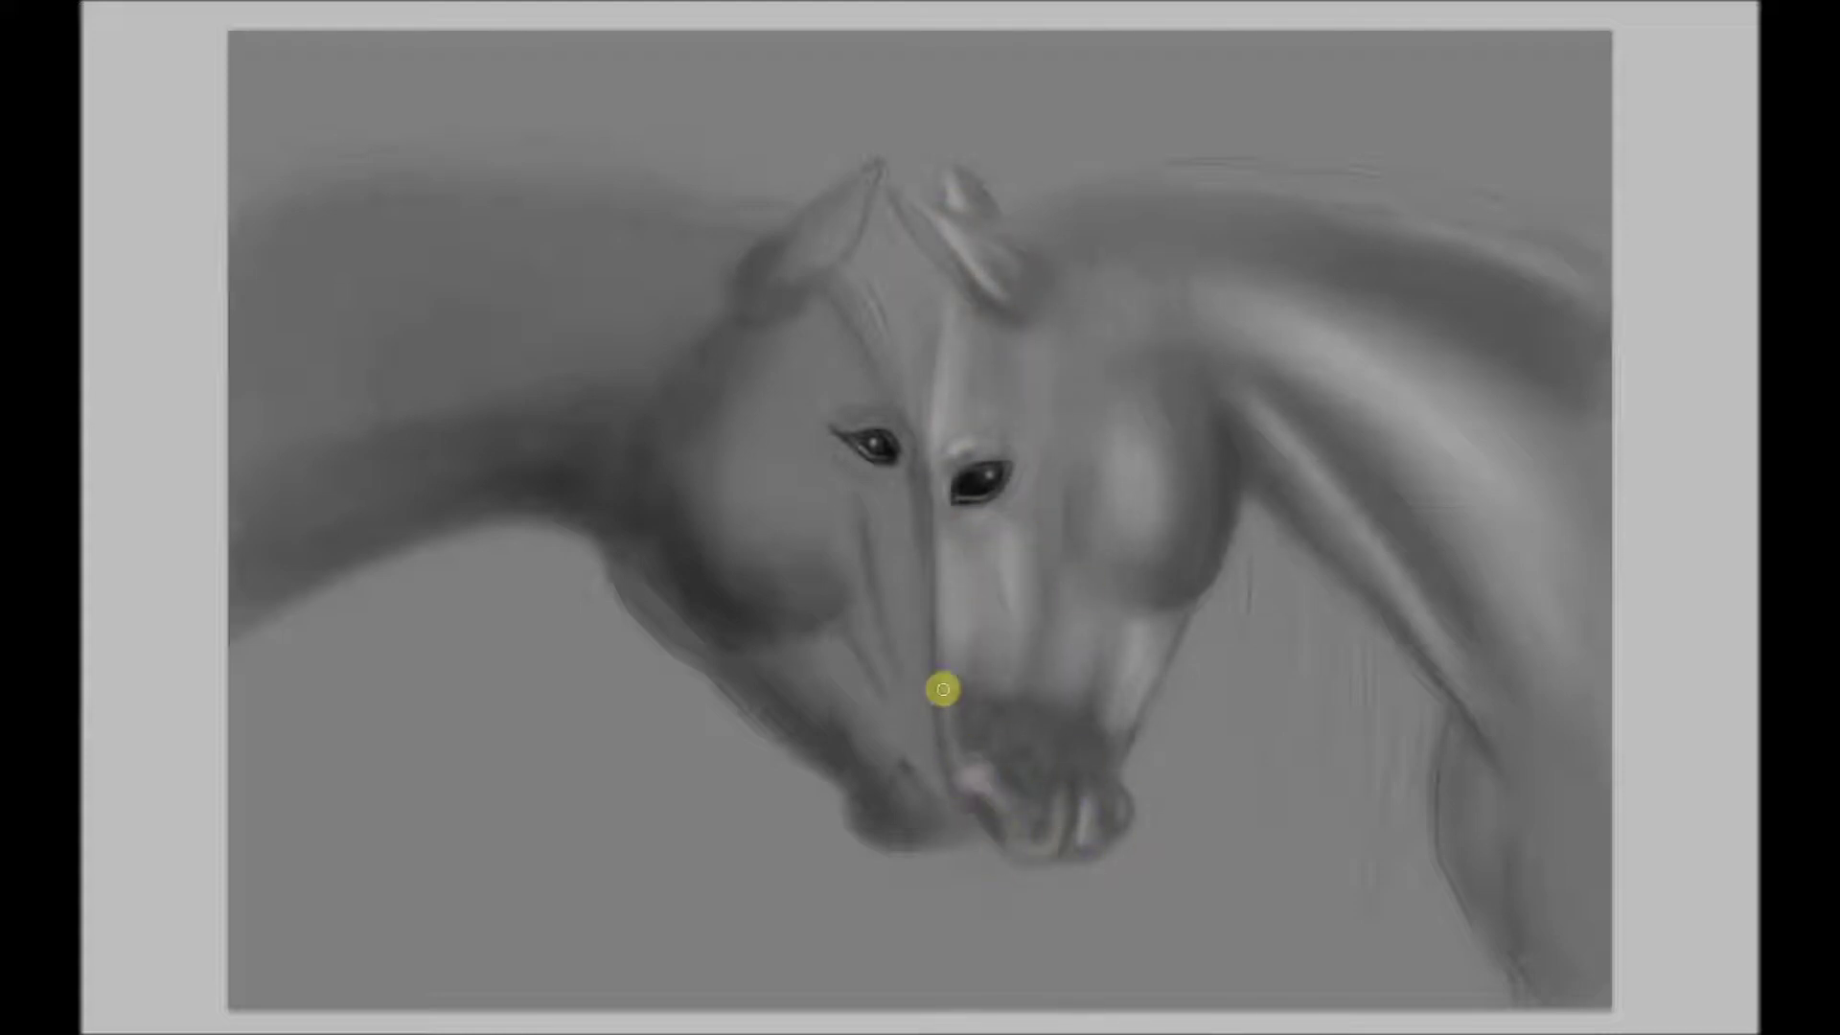
drag(943, 689, 943, 522)
drag(1141, 517, 1141, 455)
mouse_move(881, 512)
mouse_down()
mouse_move(780, 526)
mouse_move(875, 410)
mouse_up()
mouse_move(918, 476)
mouse_down()
mouse_move(789, 393)
mouse_move(920, 480)
mouse_move(814, 720)
mouse_move(892, 788)
mouse_up()
Brighten both ears, the left horse's neck and mane, and the right forehead line
drag(801, 249, 875, 168)
mouse_move(517, 431)
mouse_down()
mouse_move(338, 547)
mouse_move(369, 319)
mouse_move(246, 399)
mouse_up()
drag(681, 321, 815, 225)
drag(949, 313, 945, 758)
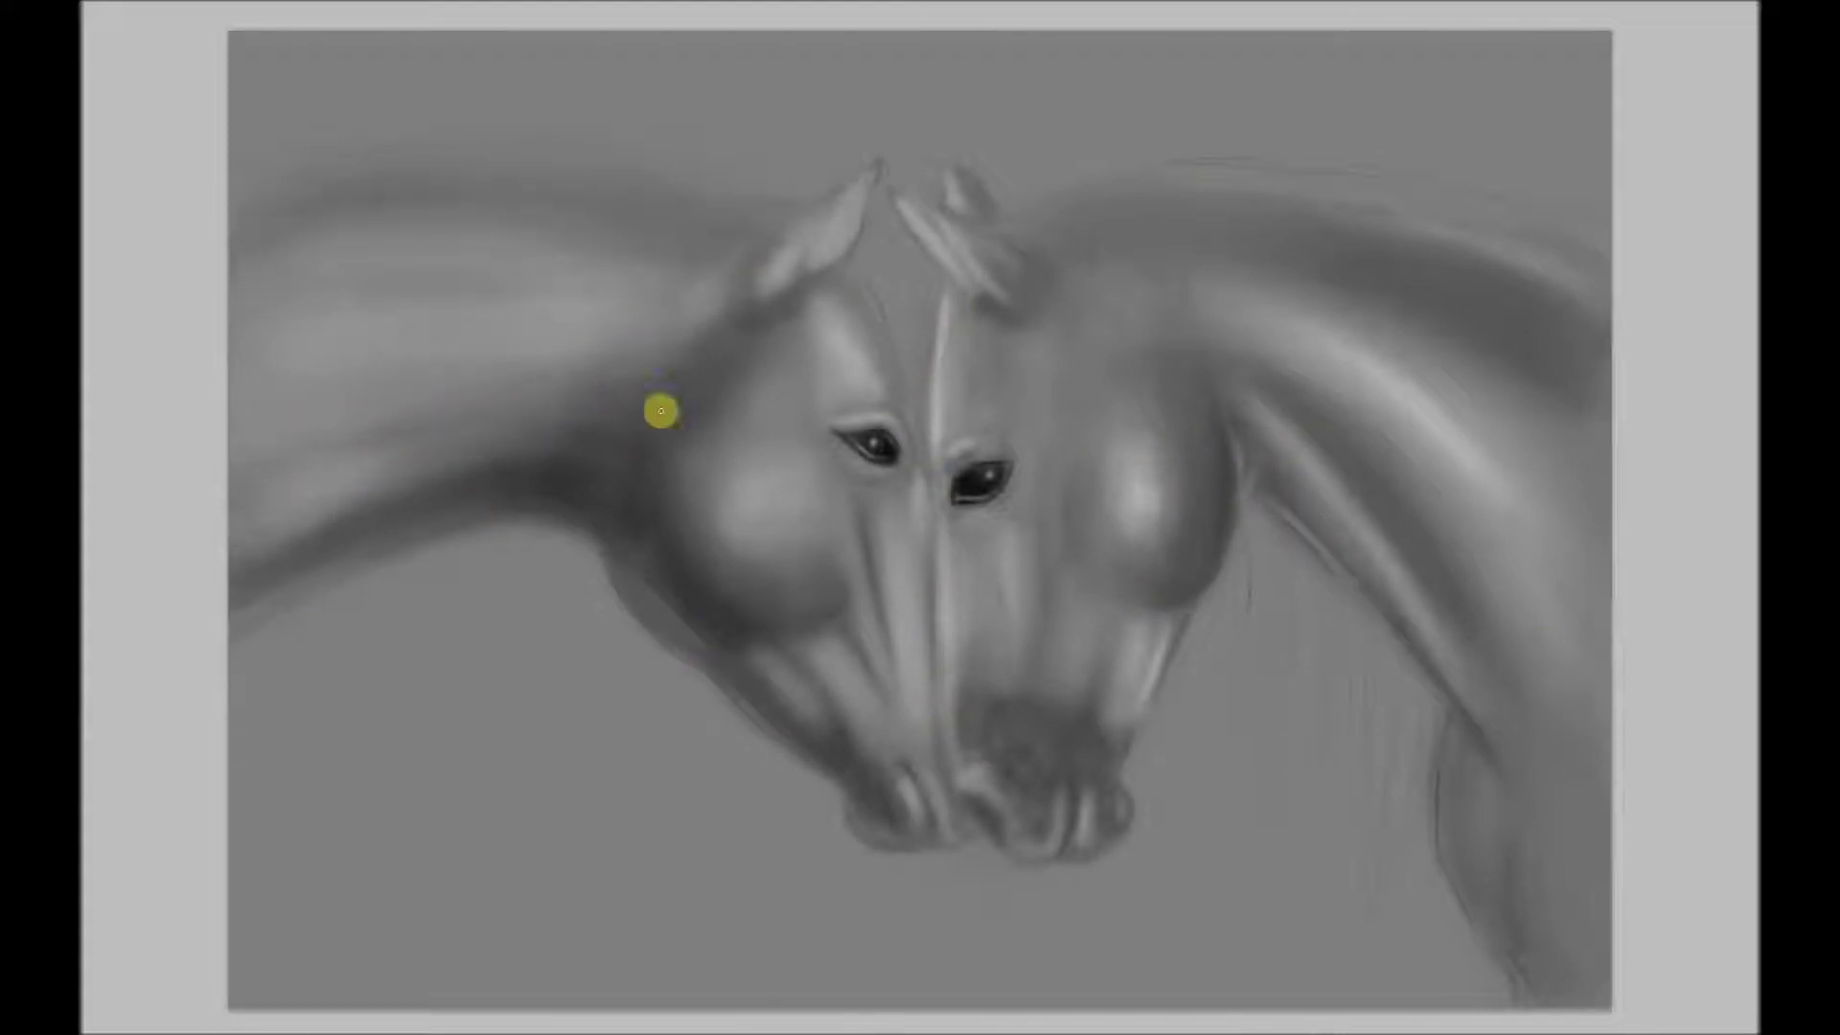
Deepen shading along the right horse's cheek, neck, chest, forehead and nostril
mouse_move(1210, 426)
mouse_down()
mouse_move(1217, 476)
mouse_move(1495, 767)
mouse_up()
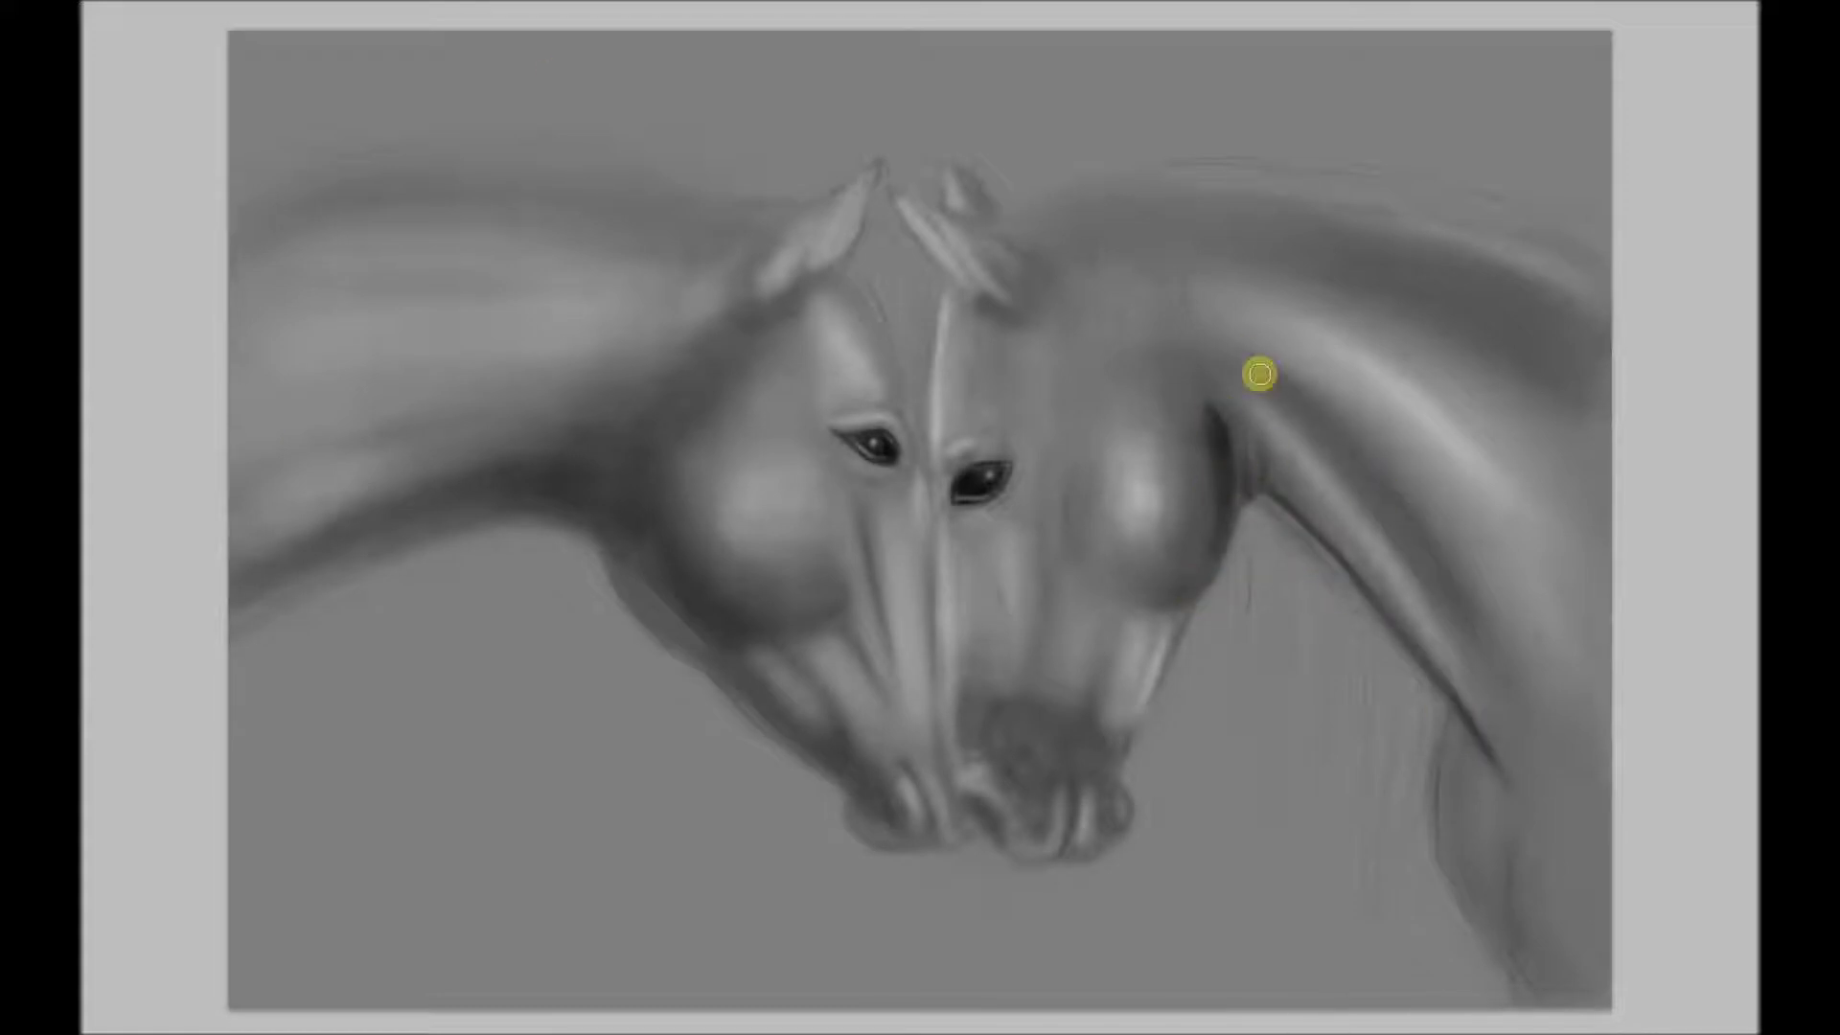
drag(1284, 249, 1566, 336)
mouse_move(1495, 575)
mouse_down()
mouse_move(1499, 929)
mouse_move(1552, 886)
mouse_up()
mouse_move(1278, 480)
mouse_down()
mouse_move(1536, 940)
mouse_move(1553, 751)
mouse_up()
mouse_move(1227, 412)
mouse_down()
mouse_move(1438, 647)
mouse_move(1519, 805)
mouse_up()
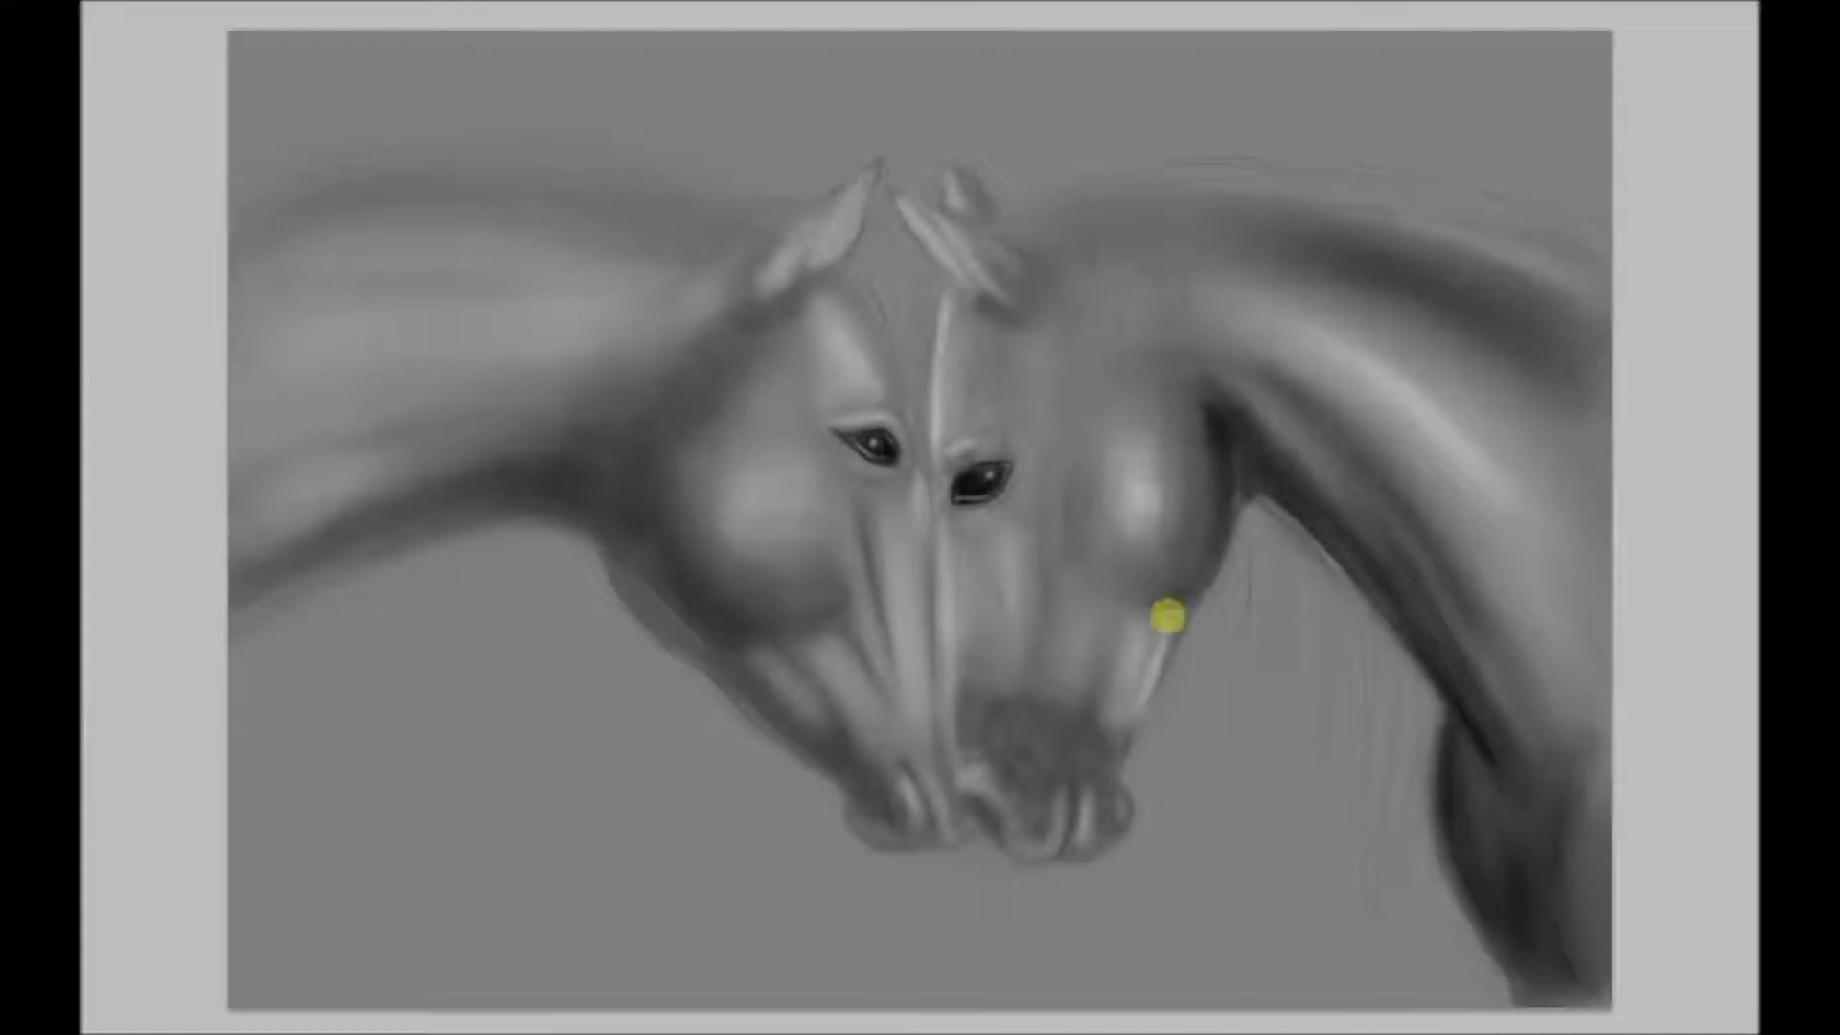
drag(1093, 455, 1105, 554)
mouse_move(951, 433)
mouse_down()
mouse_move(1055, 300)
mouse_move(1089, 357)
mouse_move(1022, 514)
mouse_move(998, 826)
mouse_up()
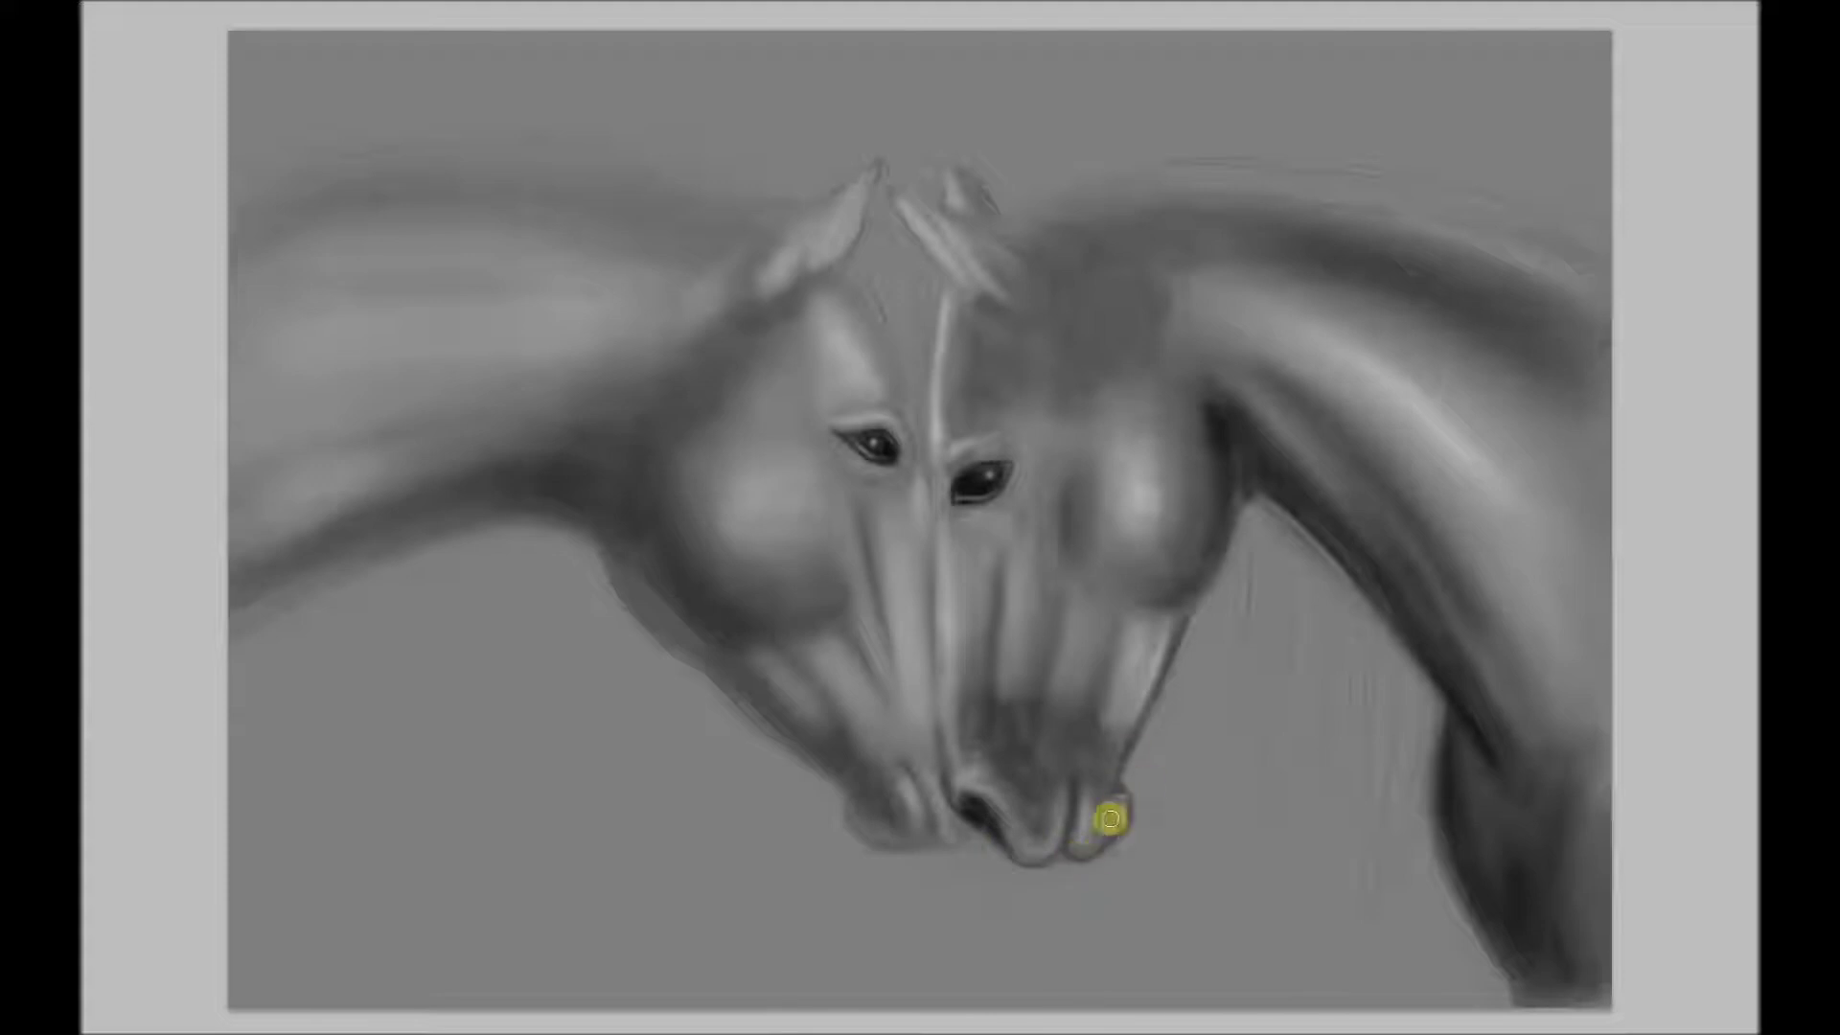
mouse_move(1087, 796)
mouse_down()
mouse_move(1015, 838)
mouse_move(1097, 767)
mouse_move(1165, 657)
mouse_move(1132, 516)
mouse_up()
Darken the left horse's jaw and neck, and draw a dark seam between the faces
mouse_move(659, 550)
mouse_down()
mouse_move(743, 608)
mouse_move(719, 649)
mouse_move(671, 635)
mouse_move(882, 821)
mouse_up()
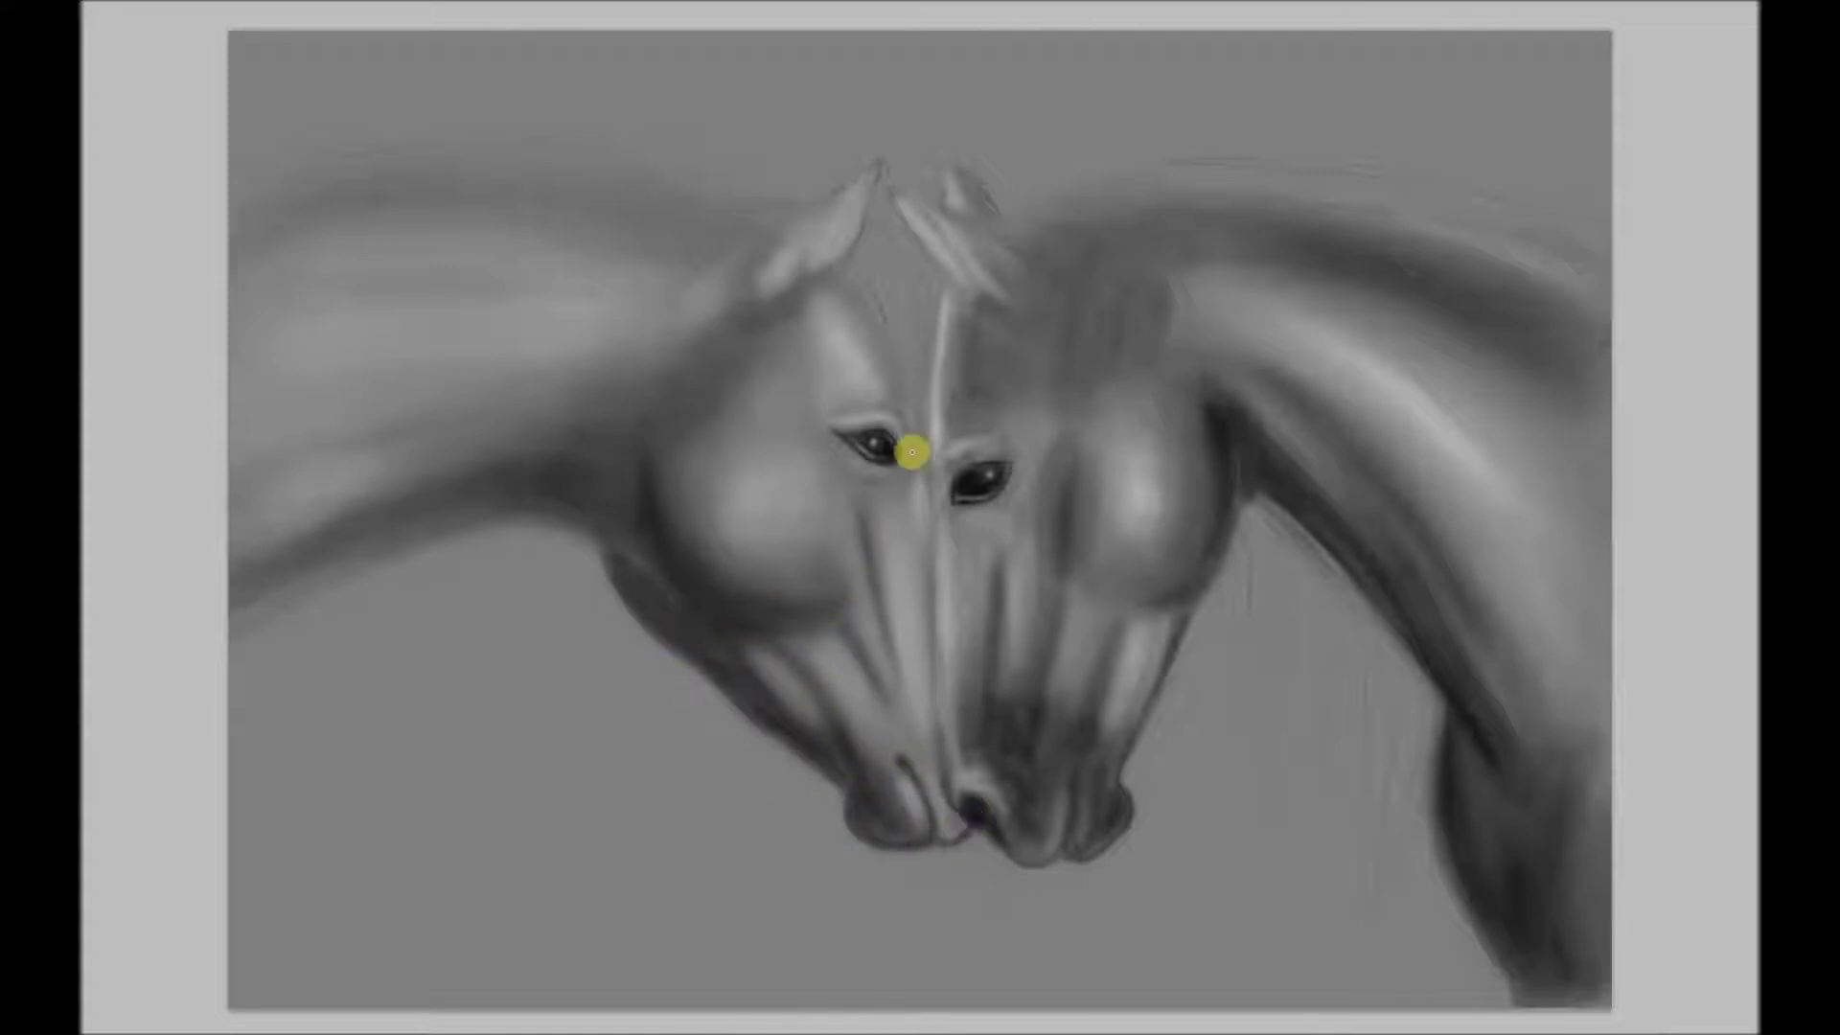
mouse_move(620, 518)
mouse_down()
mouse_move(284, 575)
mouse_move(546, 477)
mouse_move(581, 416)
mouse_move(661, 365)
mouse_move(382, 300)
mouse_move(633, 345)
mouse_move(855, 174)
mouse_up()
mouse_move(926, 375)
mouse_down()
mouse_move(1097, 336)
mouse_move(1163, 279)
mouse_move(1109, 477)
mouse_move(1142, 690)
mouse_move(1018, 706)
mouse_move(1109, 760)
mouse_up()
drag(934, 292, 944, 796)
drag(927, 521, 942, 461)
Undo the last seam stroke and brighten highlight bands on the left cheek and neck
key(ctrl+z)
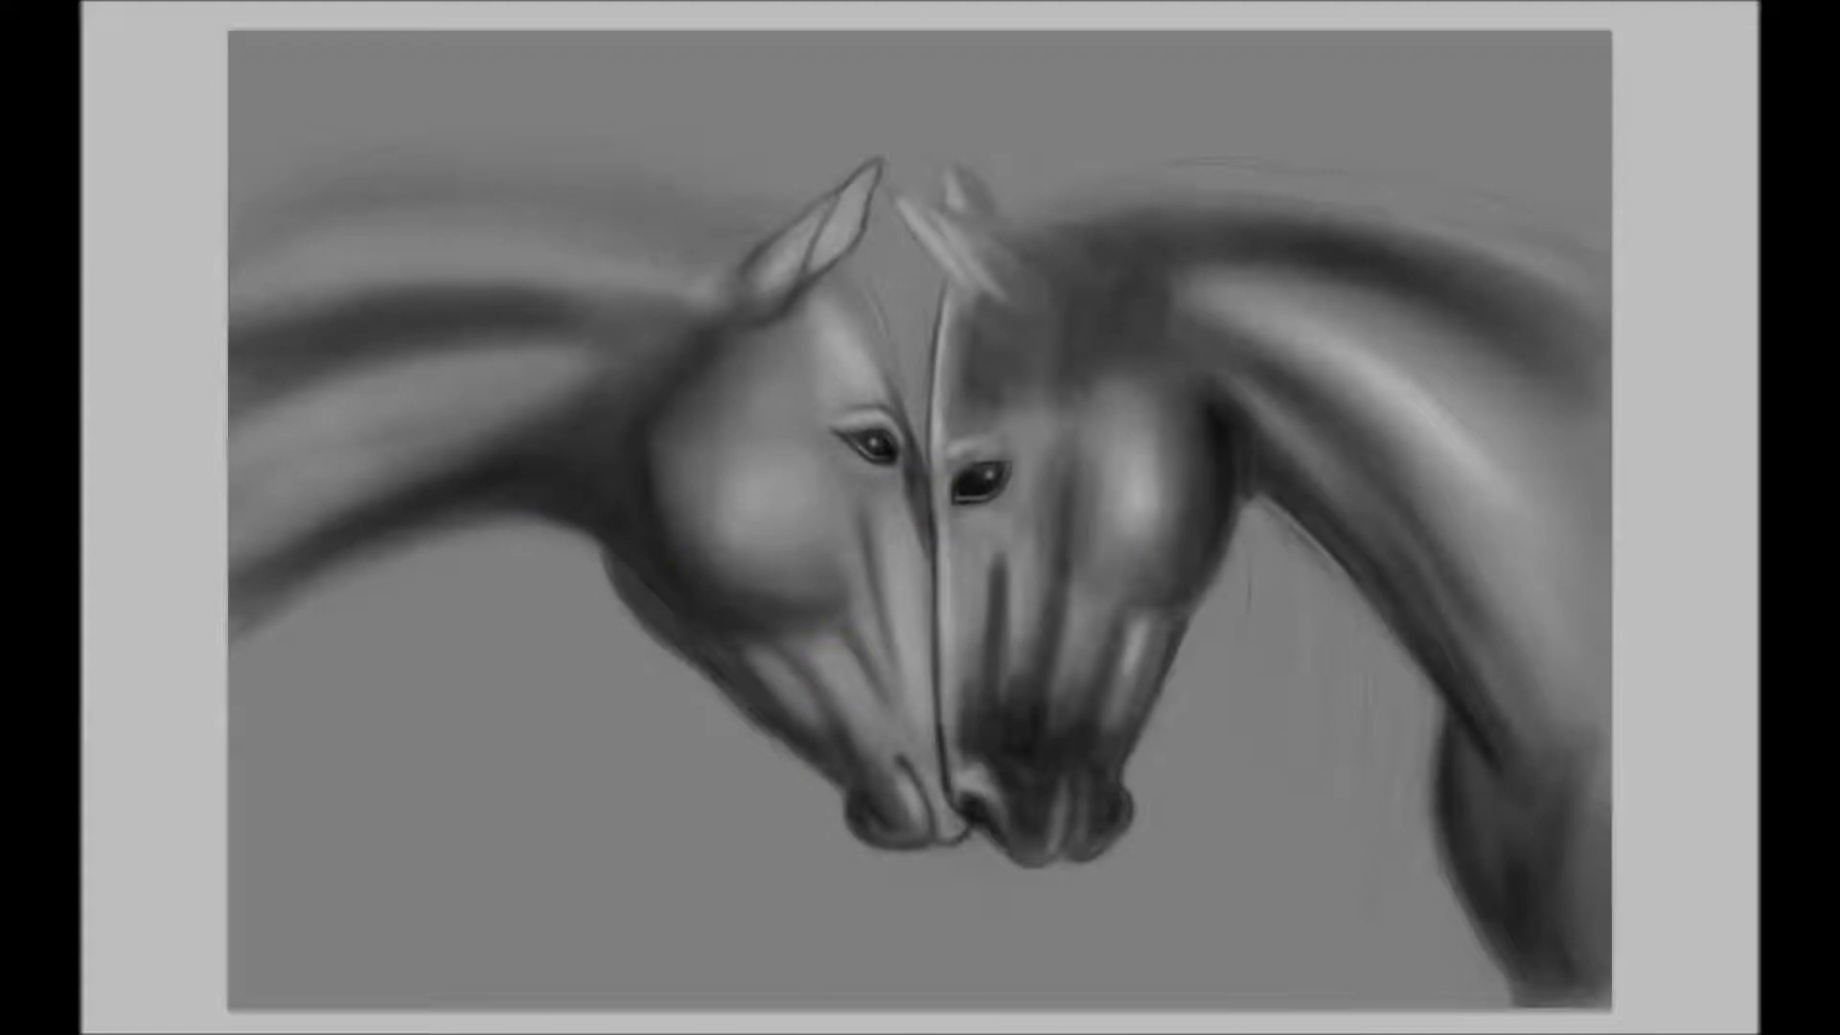
mouse_move(1230, 300)
mouse_down()
mouse_move(1310, 477)
mouse_move(1176, 348)
mouse_up()
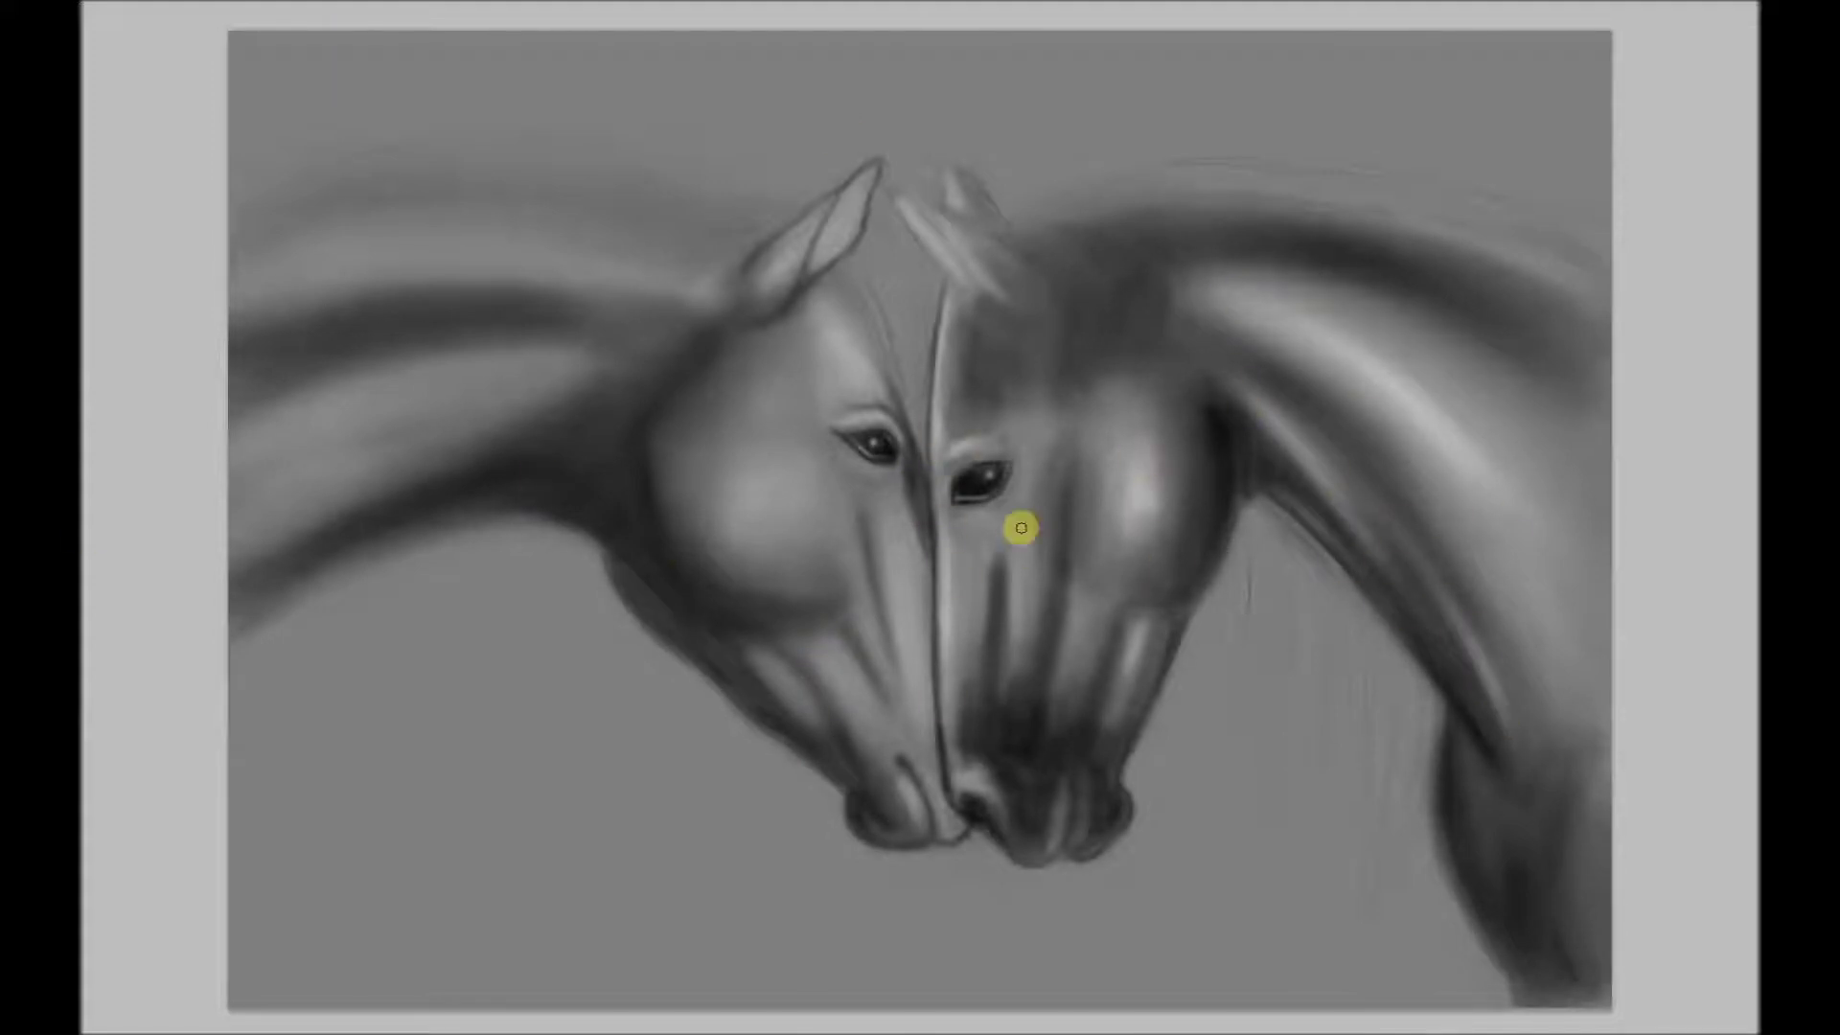
drag(729, 489, 795, 534)
mouse_move(536, 369)
mouse_down()
mouse_move(246, 489)
mouse_move(505, 361)
mouse_up()
drag(633, 239, 415, 275)
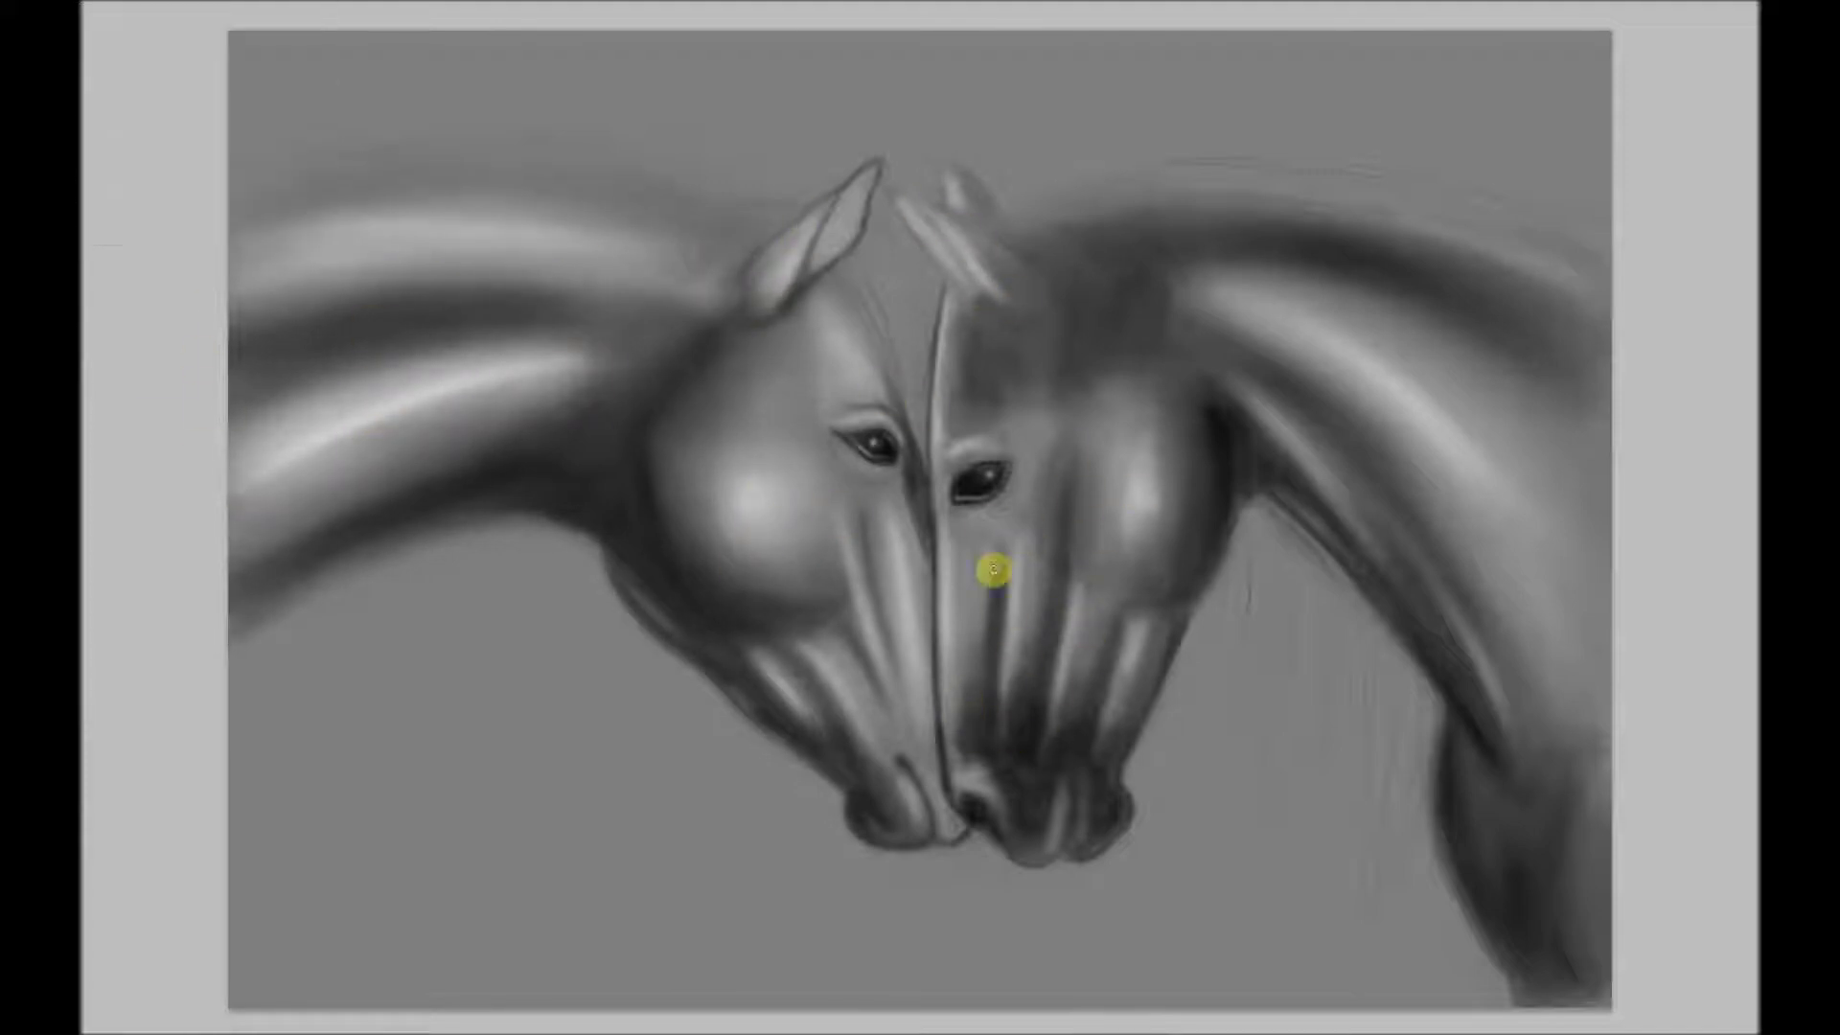
Darken the right horse's muzzle, nostril, chest and forehead, and add reddish strokes in the left ear
mouse_move(1093, 796)
mouse_down()
mouse_move(1048, 830)
mouse_move(969, 776)
mouse_up()
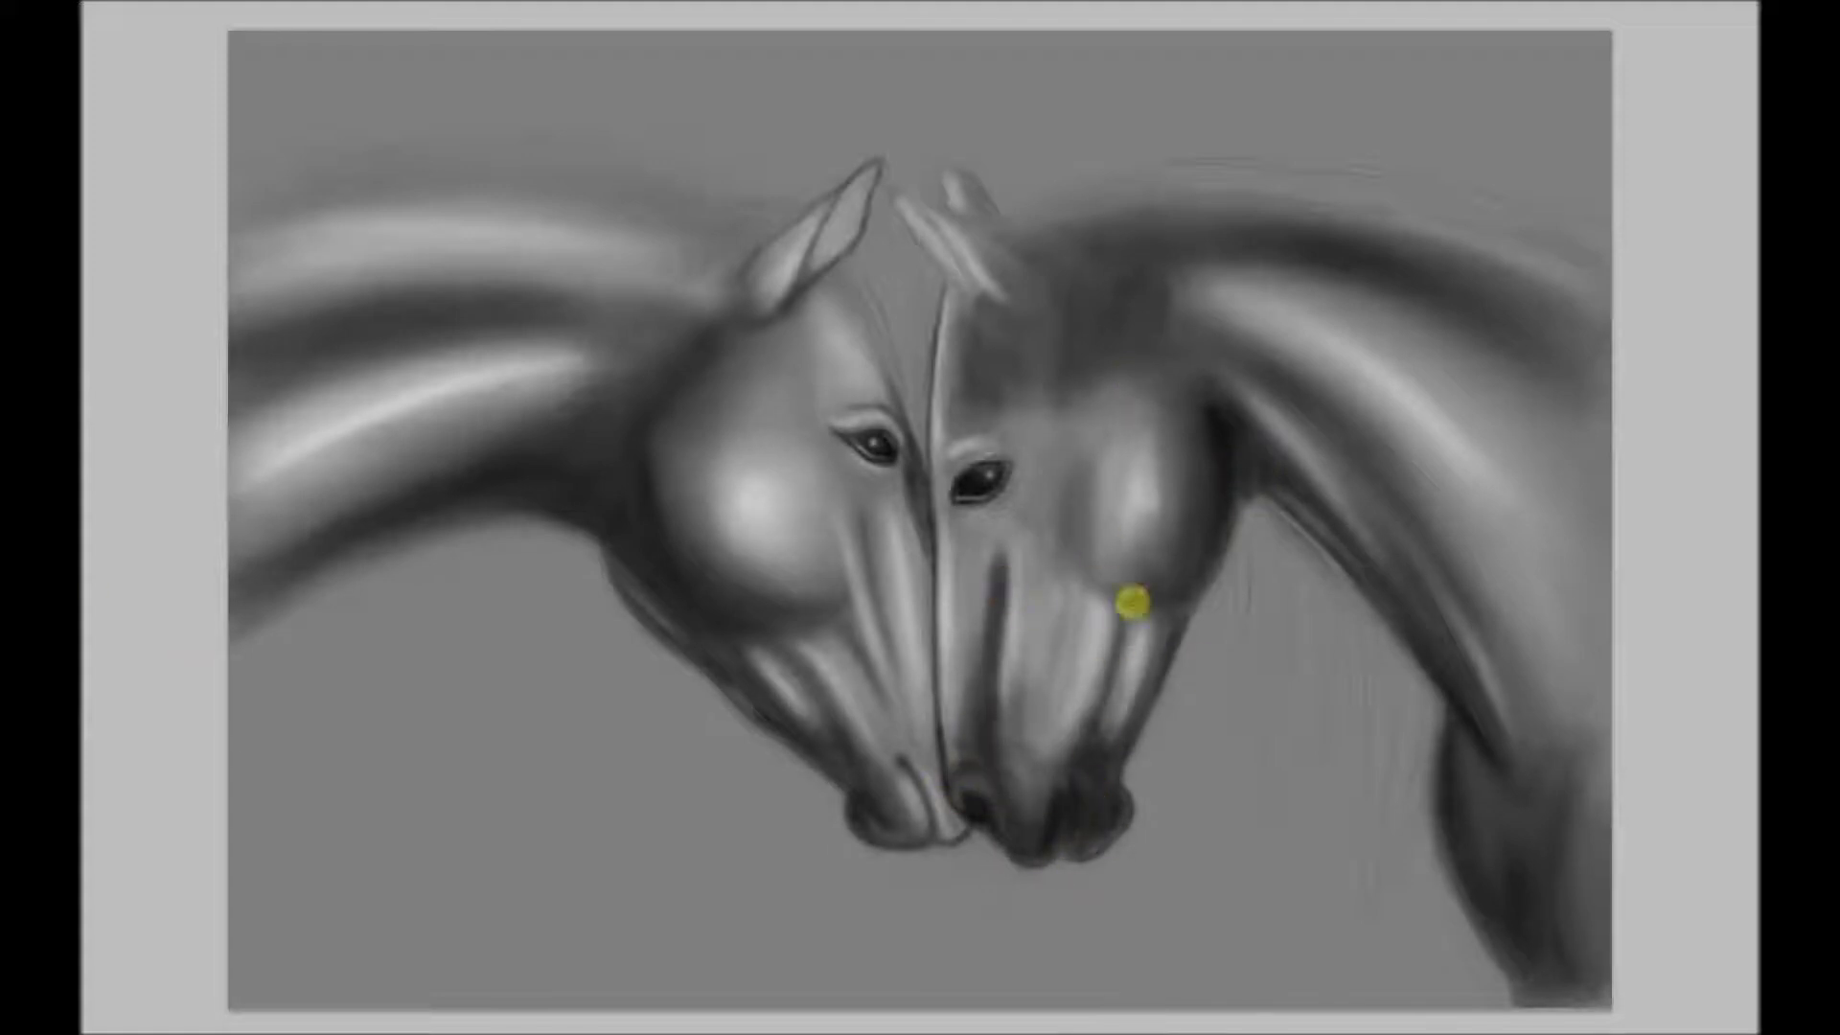
mouse_move(1142, 645)
mouse_down()
mouse_move(969, 726)
mouse_move(1038, 821)
mouse_move(1056, 719)
mouse_up()
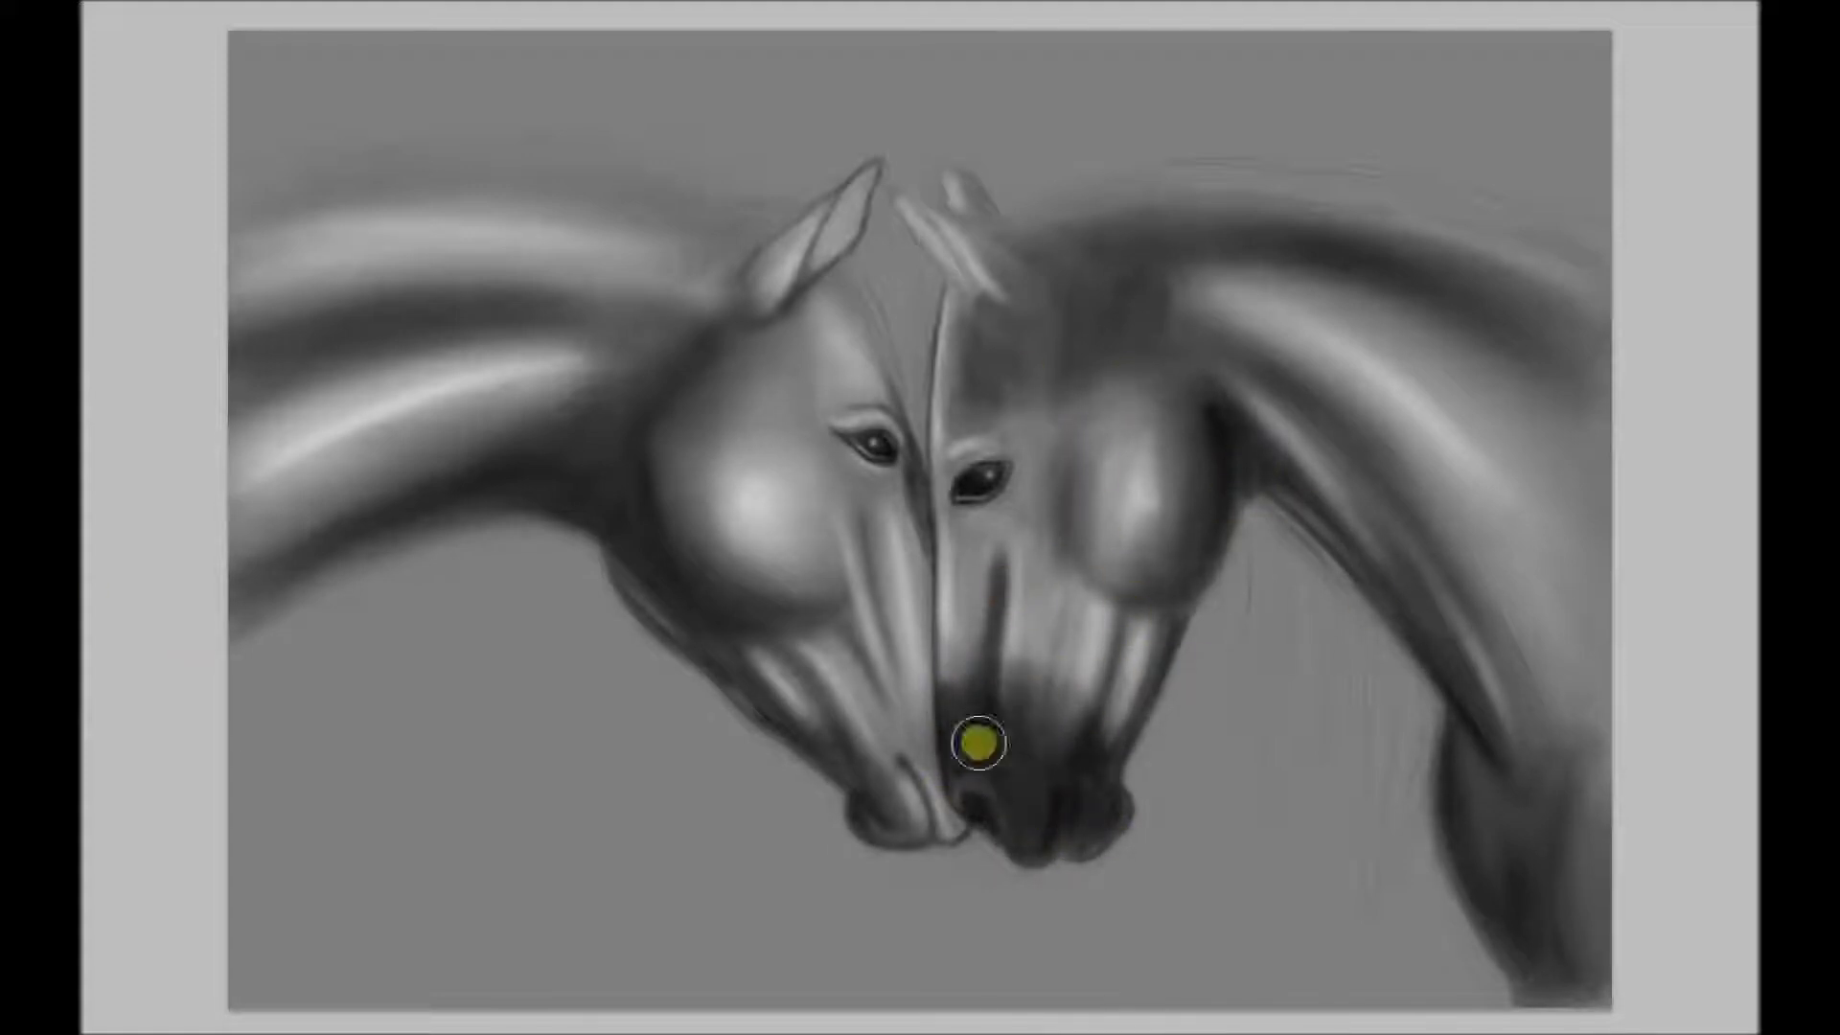
mouse_move(1571, 853)
mouse_down()
mouse_move(1569, 965)
mouse_move(1454, 744)
mouse_up()
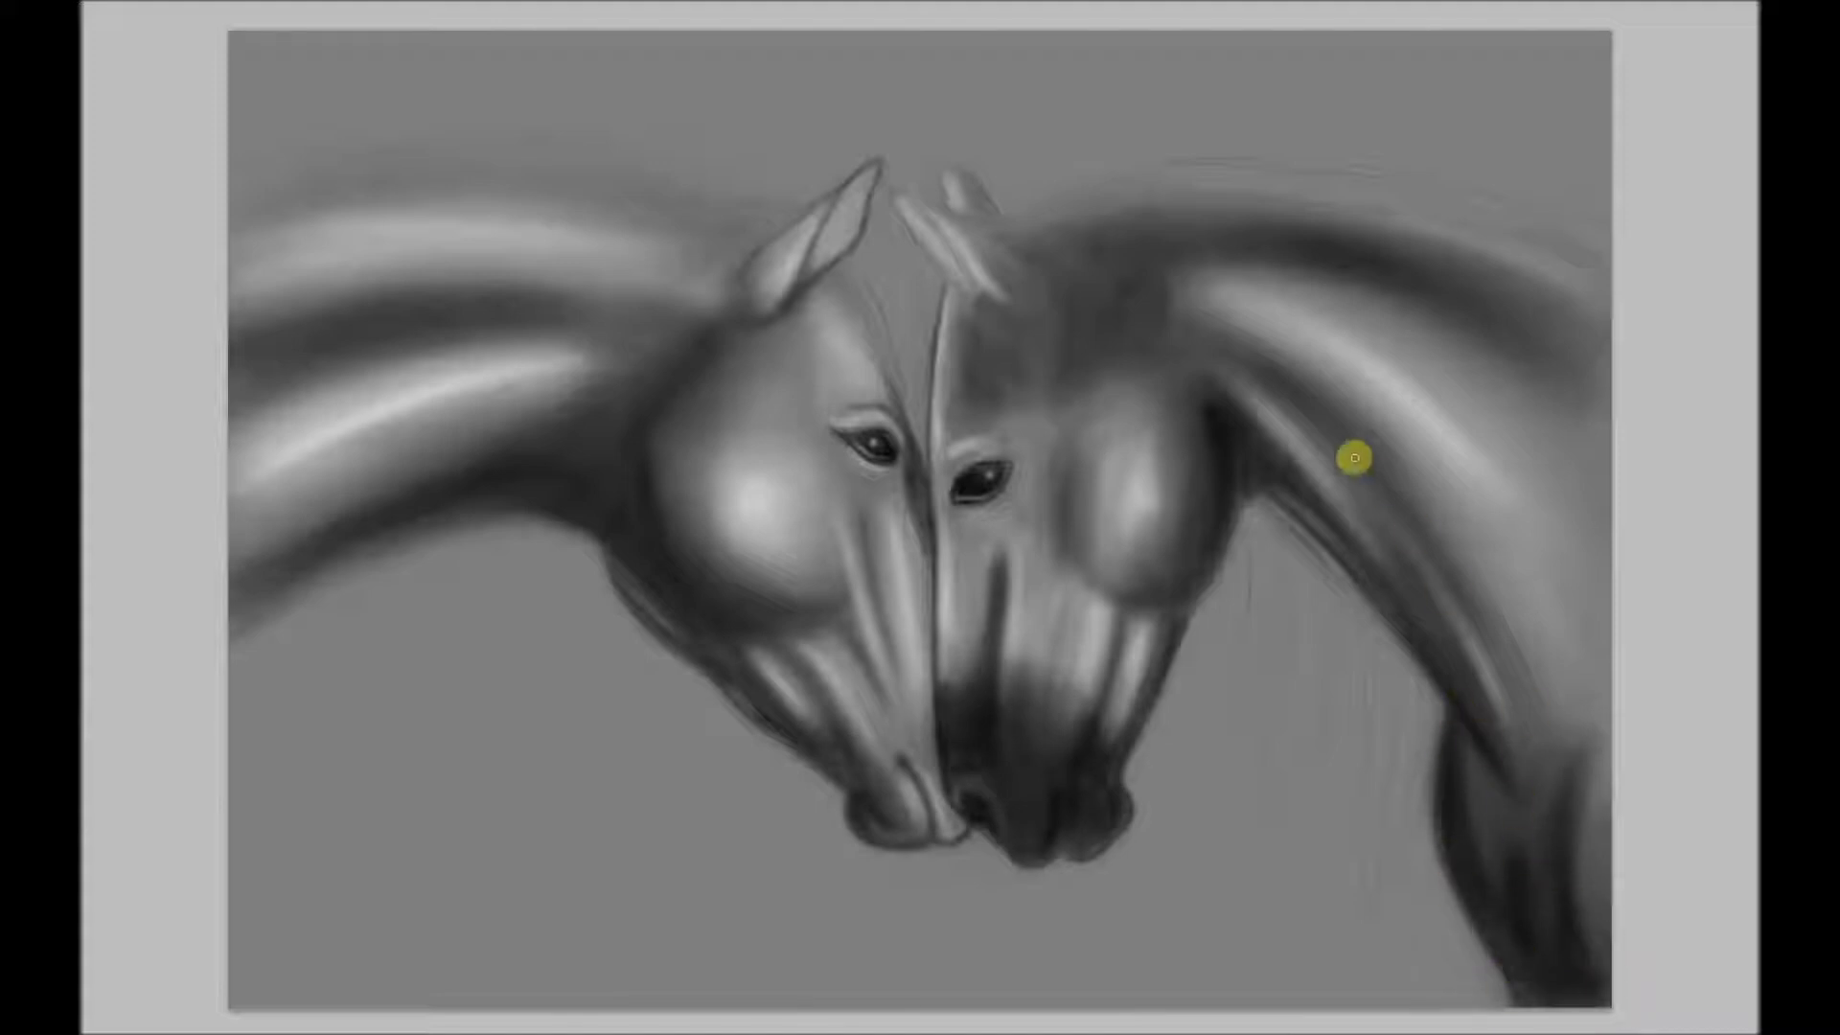
drag(1170, 322, 943, 339)
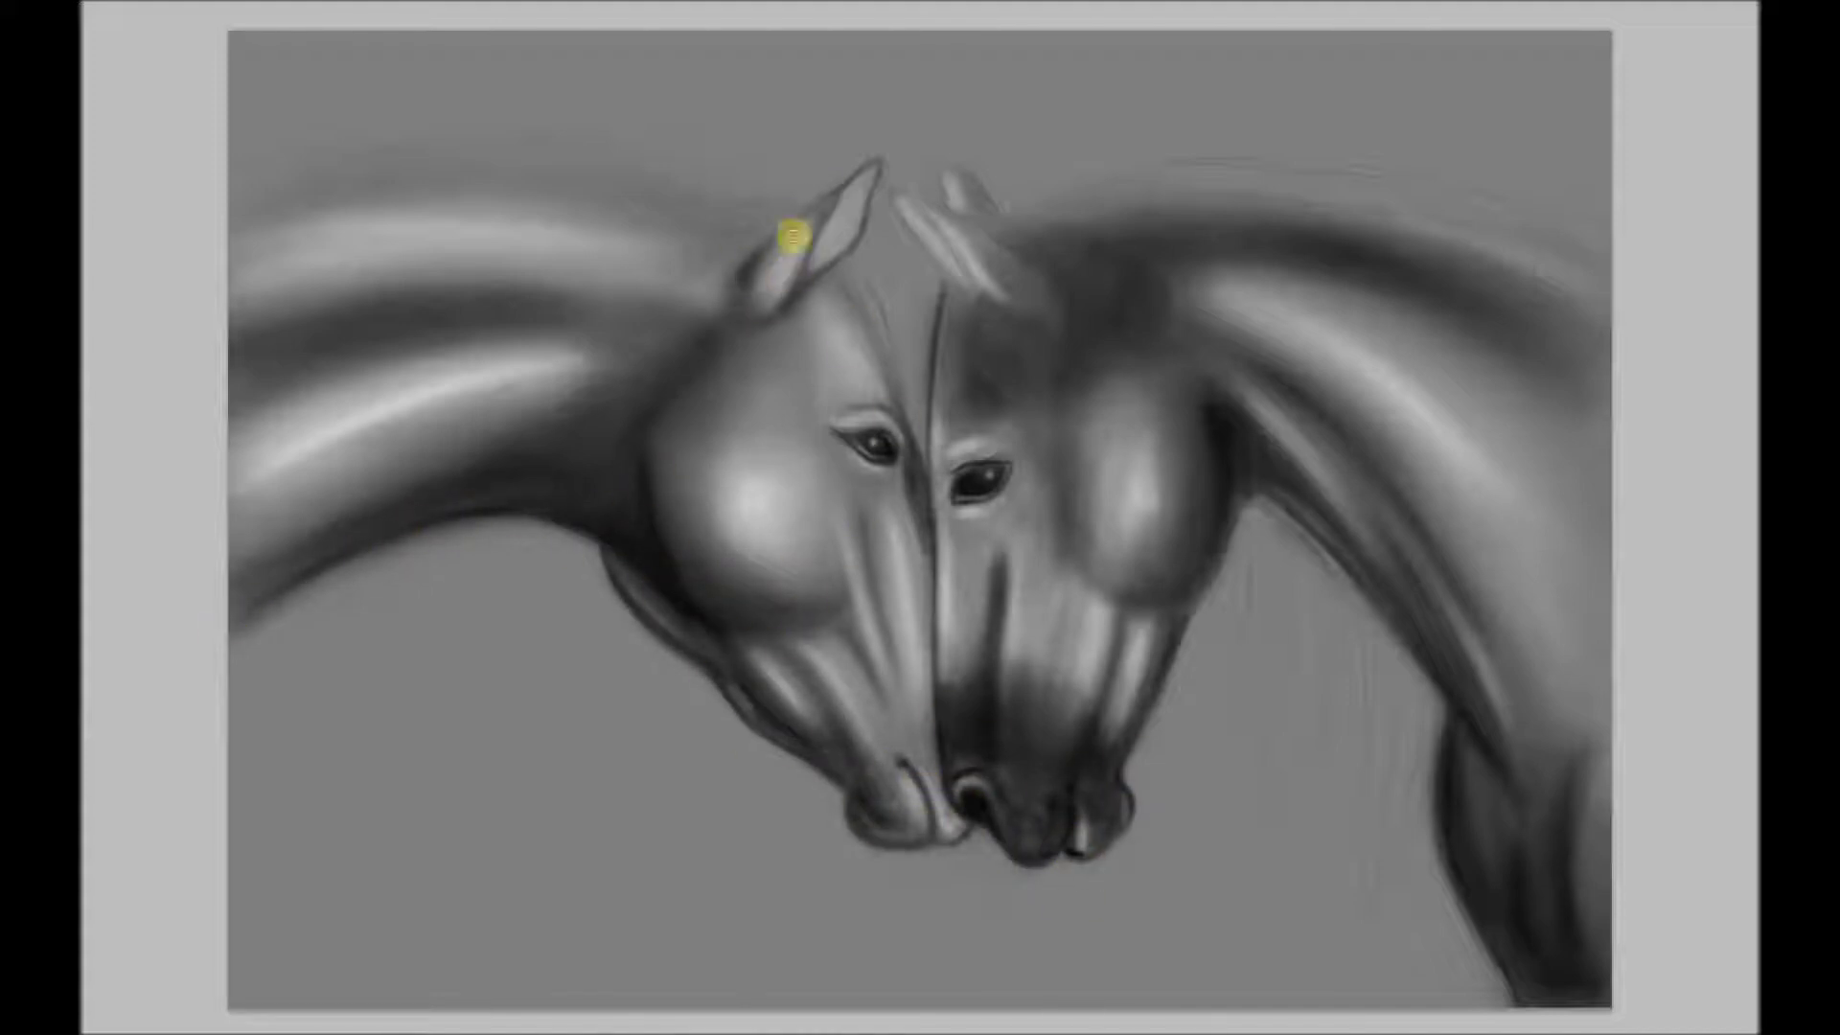
drag(812, 265, 867, 178)
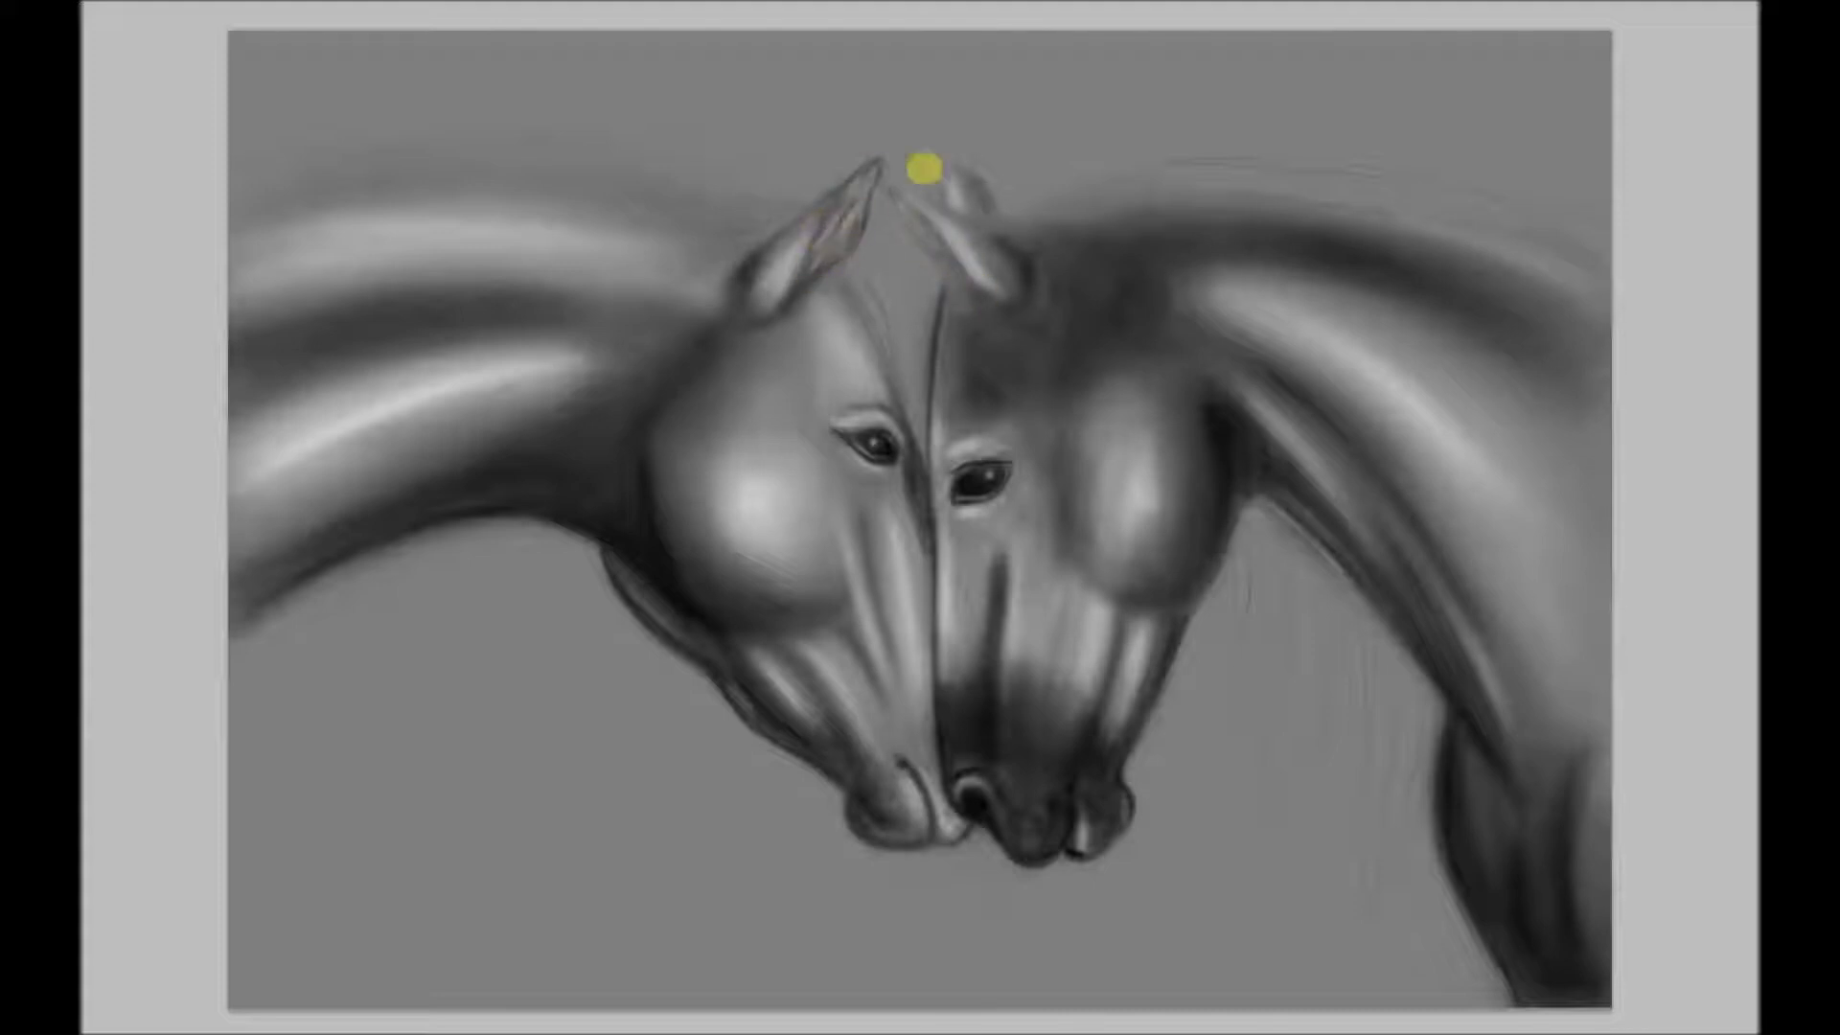
Paint the right horse's dark mane along the crest, with forelock and hanging strands
mouse_move(1062, 257)
mouse_down()
mouse_move(1093, 197)
mouse_move(1194, 187)
mouse_up()
mouse_move(986, 205)
mouse_down()
mouse_move(1220, 173)
mouse_move(1544, 222)
mouse_move(1410, 198)
mouse_up()
drag(1572, 206, 1609, 283)
mouse_move(1016, 220)
mouse_down()
mouse_move(924, 275)
mouse_move(997, 403)
mouse_up()
mouse_move(953, 287)
mouse_down()
mouse_move(1031, 407)
mouse_move(1072, 359)
mouse_up()
drag(1035, 235, 1084, 362)
mouse_move(1103, 240)
mouse_down()
mouse_move(1060, 205)
mouse_move(1343, 205)
mouse_up()
mouse_move(1112, 173)
mouse_down()
mouse_move(1360, 156)
mouse_move(1179, 157)
mouse_move(1306, 192)
mouse_move(1269, 214)
mouse_move(1594, 278)
mouse_up()
mouse_move(1152, 156)
mouse_down()
mouse_move(1183, 189)
mouse_move(1198, 317)
mouse_up()
mouse_move(1246, 508)
mouse_down()
mouse_move(1298, 579)
mouse_move(1342, 834)
mouse_up()
mouse_move(1275, 499)
mouse_down()
mouse_move(1310, 736)
mouse_move(1422, 694)
mouse_move(1290, 538)
mouse_move(1249, 636)
mouse_move(1401, 836)
mouse_move(1220, 629)
mouse_move(1335, 681)
mouse_move(1278, 719)
mouse_move(1431, 765)
mouse_move(1171, 617)
mouse_move(1458, 703)
mouse_move(1198, 556)
mouse_up()
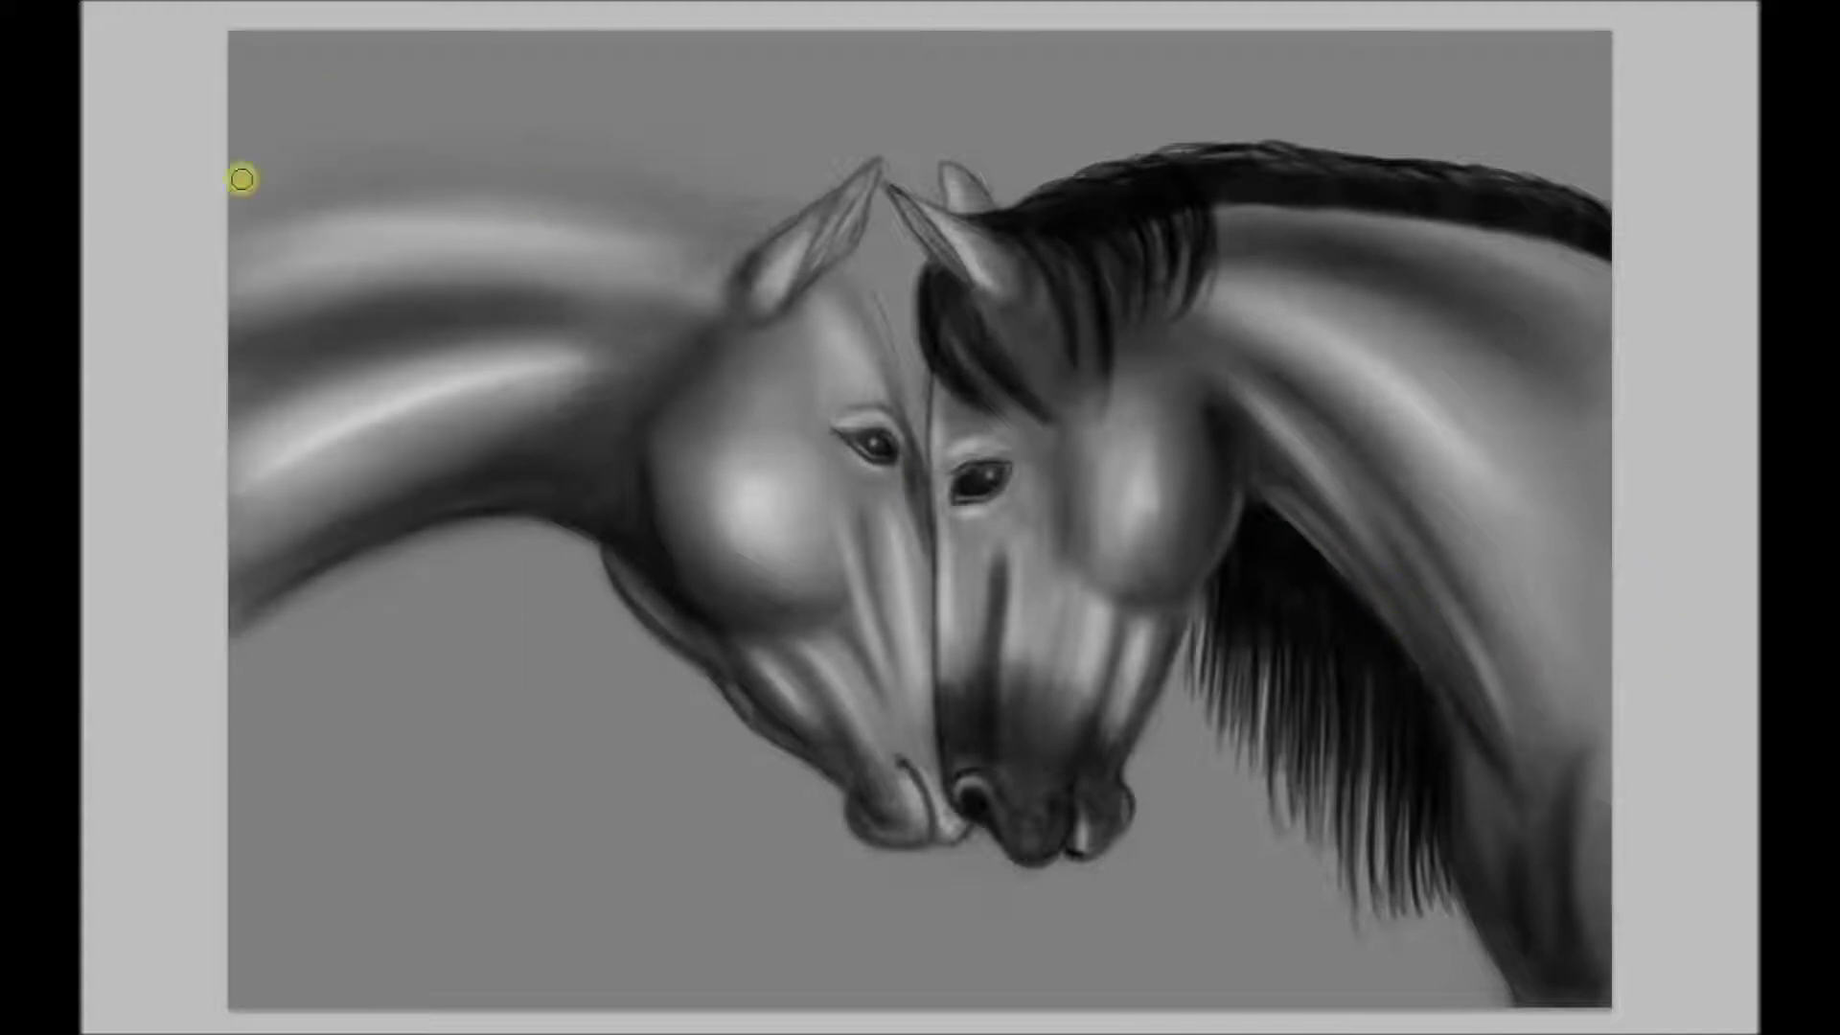
Paint the left horse's white mane and forelock, darken its inner ear, and add dark strands near the right ear
drag(711, 203, 537, 173)
mouse_move(841, 282)
mouse_down()
mouse_move(867, 255)
mouse_move(834, 279)
mouse_move(867, 383)
mouse_up()
mouse_move(710, 181)
mouse_down()
mouse_move(468, 259)
mouse_move(268, 172)
mouse_move(731, 291)
mouse_move(672, 308)
mouse_move(361, 296)
mouse_move(718, 243)
mouse_up()
mouse_move(208, 136)
mouse_down()
mouse_move(262, 151)
mouse_move(255, 181)
mouse_move(669, 194)
mouse_up()
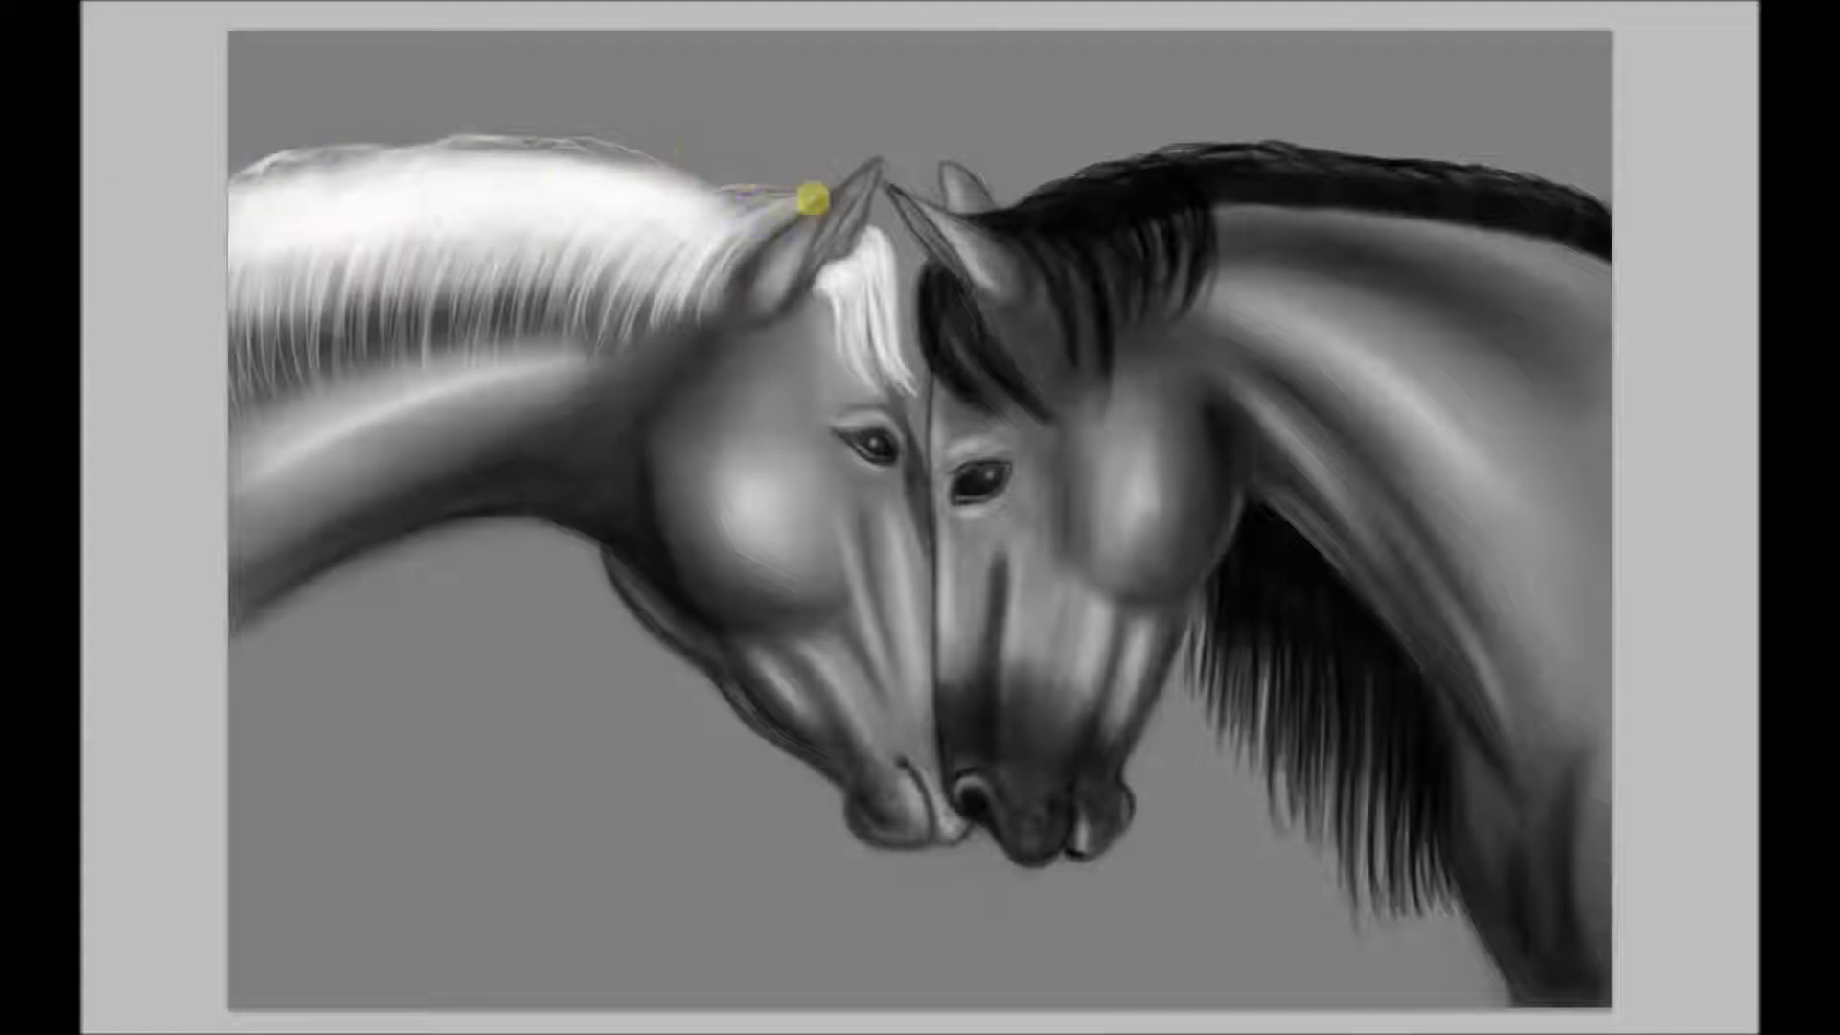
drag(813, 199, 230, 241)
mouse_move(556, 153)
mouse_down()
mouse_move(818, 354)
mouse_move(887, 320)
mouse_move(895, 485)
mouse_move(778, 305)
mouse_up()
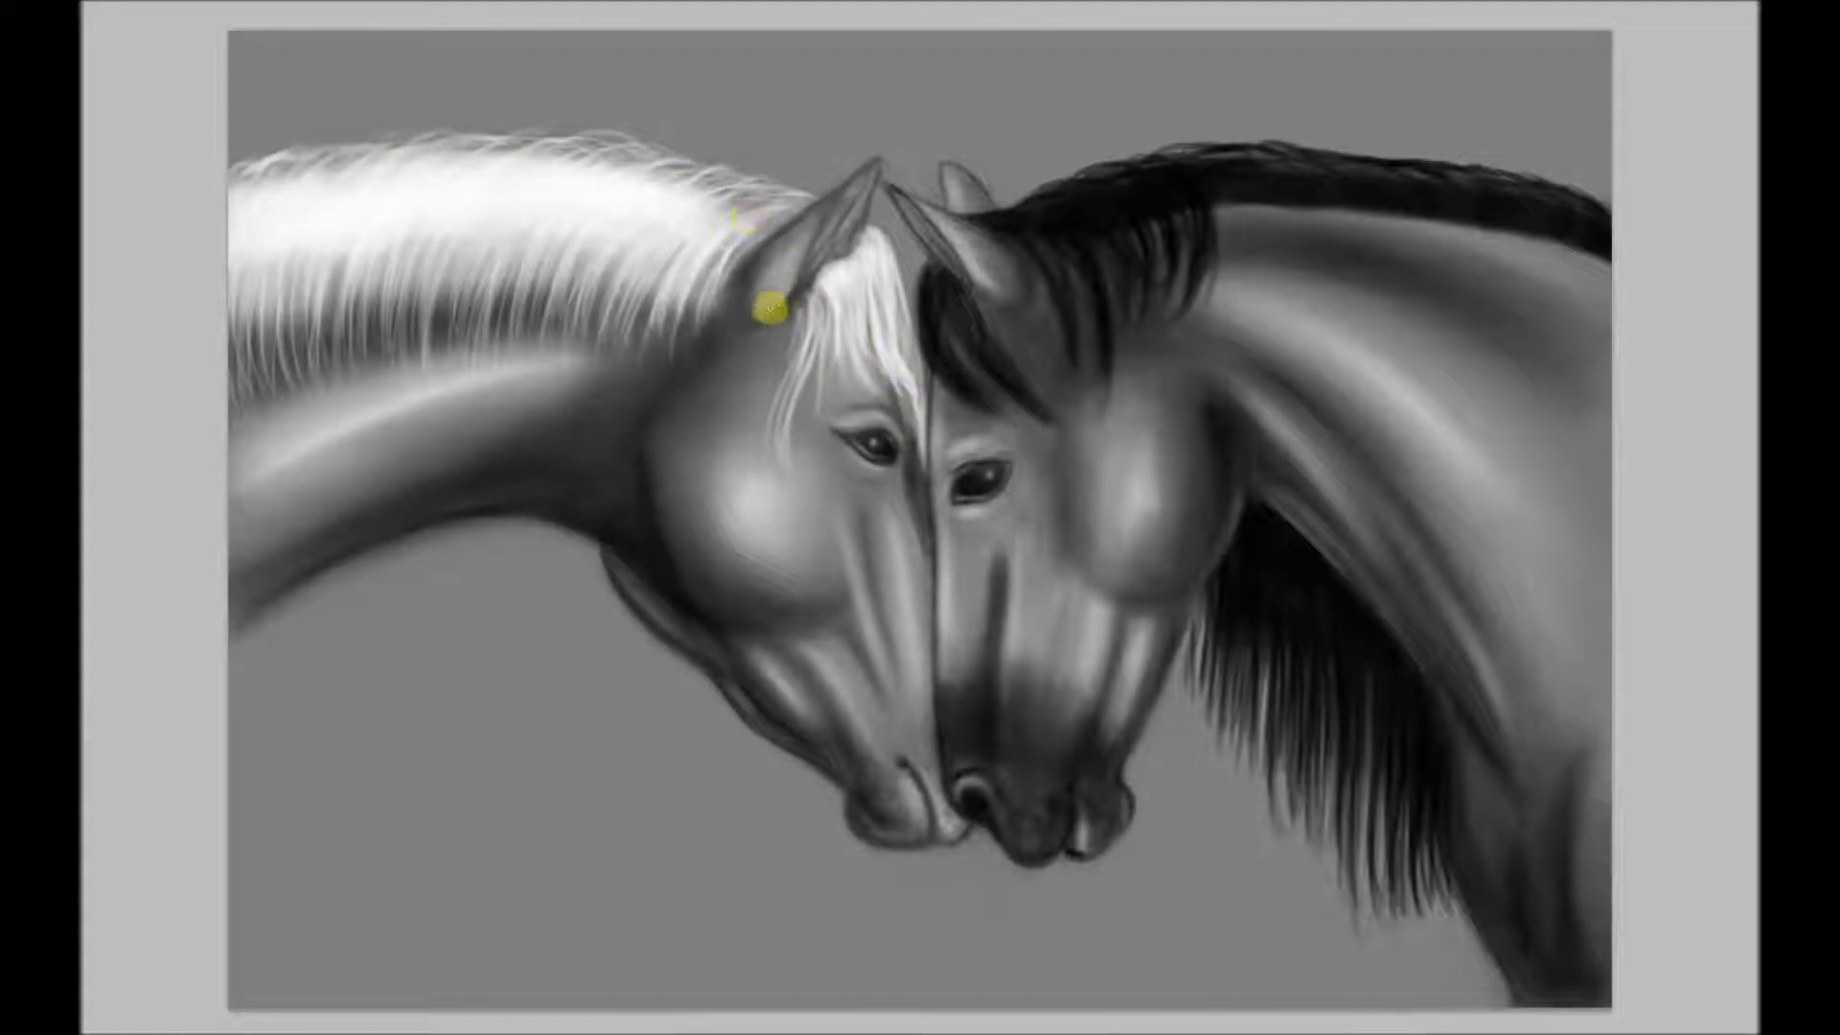
mouse_move(849, 200)
mouse_down()
mouse_move(845, 231)
mouse_move(947, 257)
mouse_up()
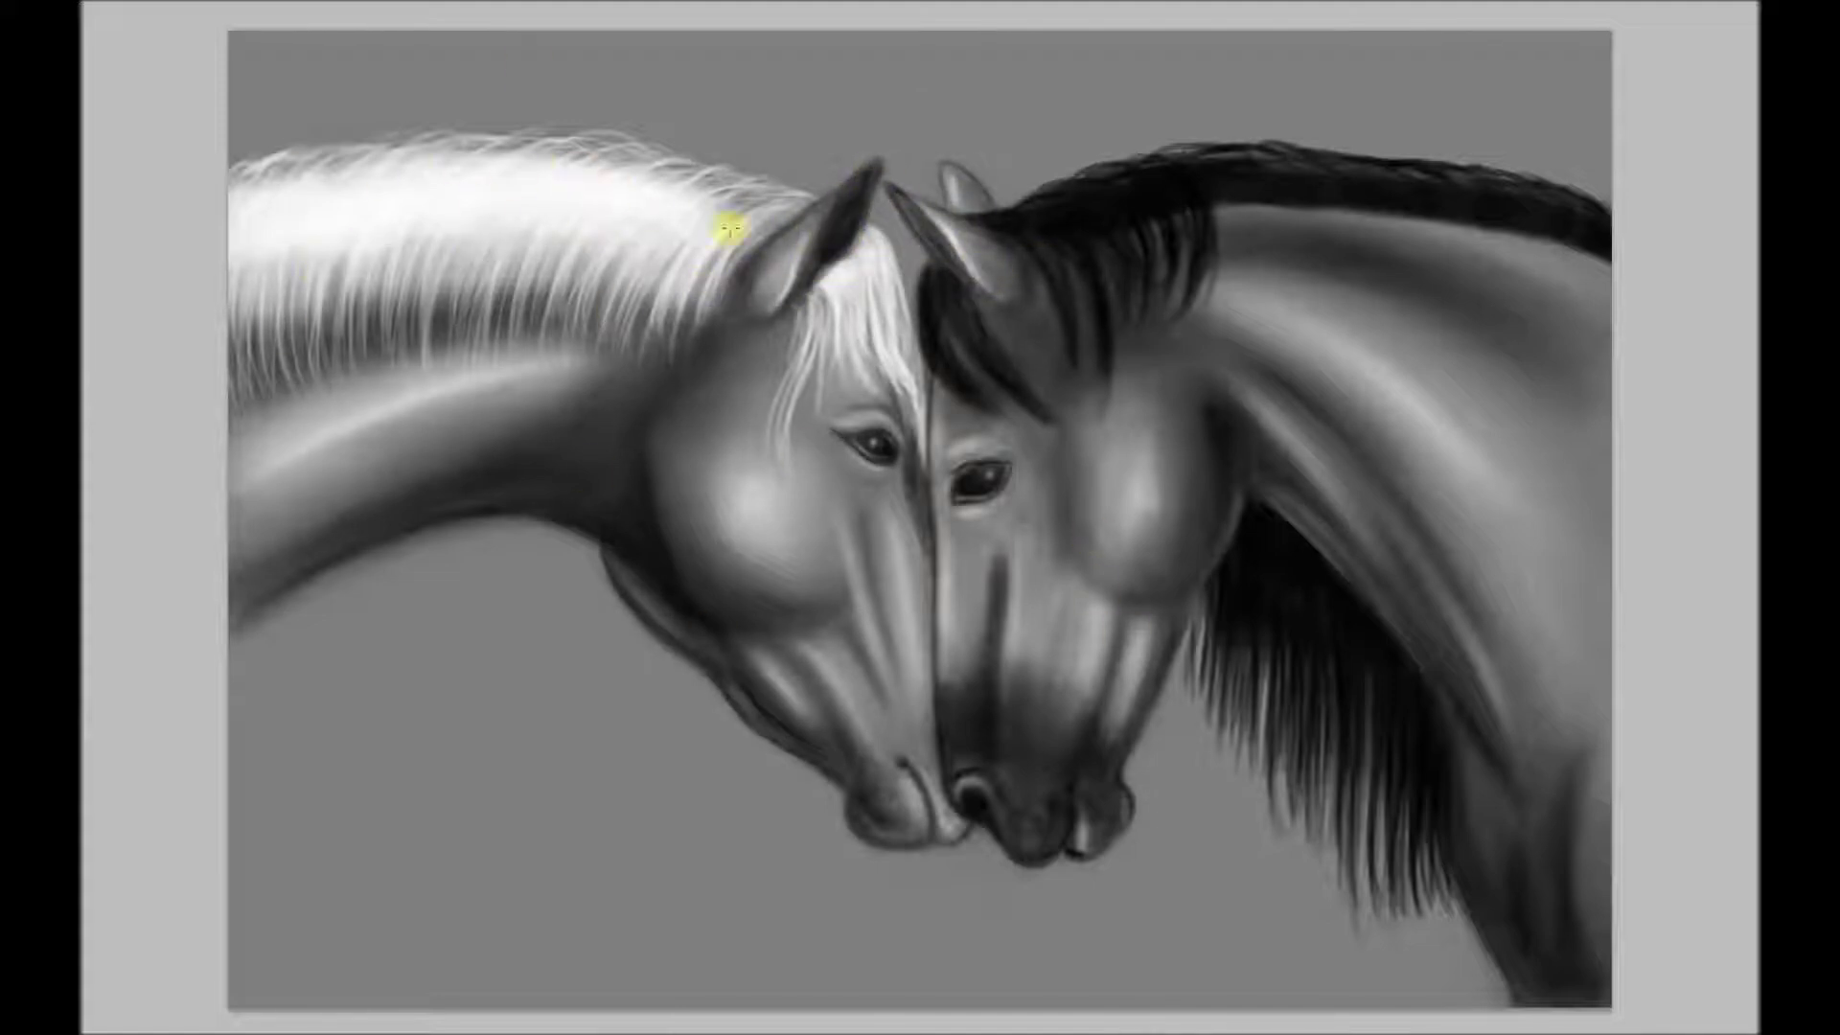
mouse_move(1017, 212)
mouse_down()
mouse_move(974, 198)
mouse_move(1326, 167)
mouse_up()
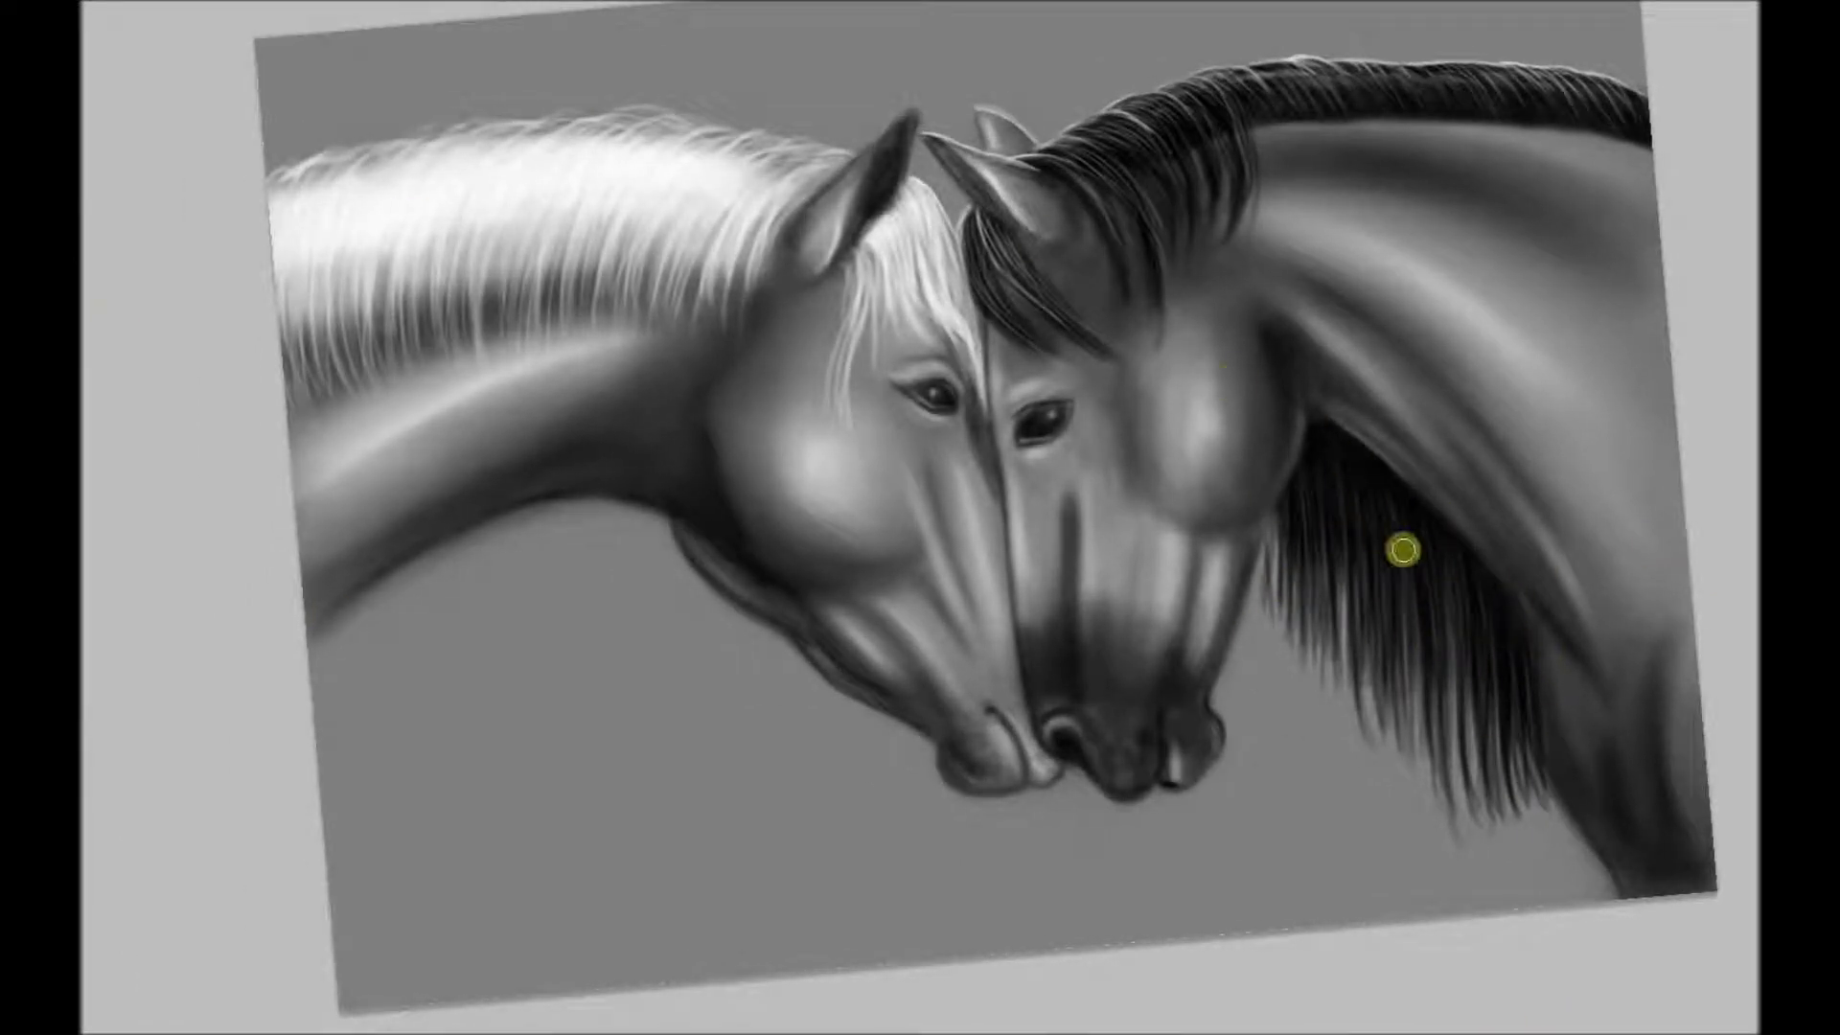
Add fine hair strands to both manes and refine the neck and muzzle edges
mouse_move(1404, 550)
mouse_down()
mouse_move(1364, 534)
mouse_move(1396, 711)
mouse_up()
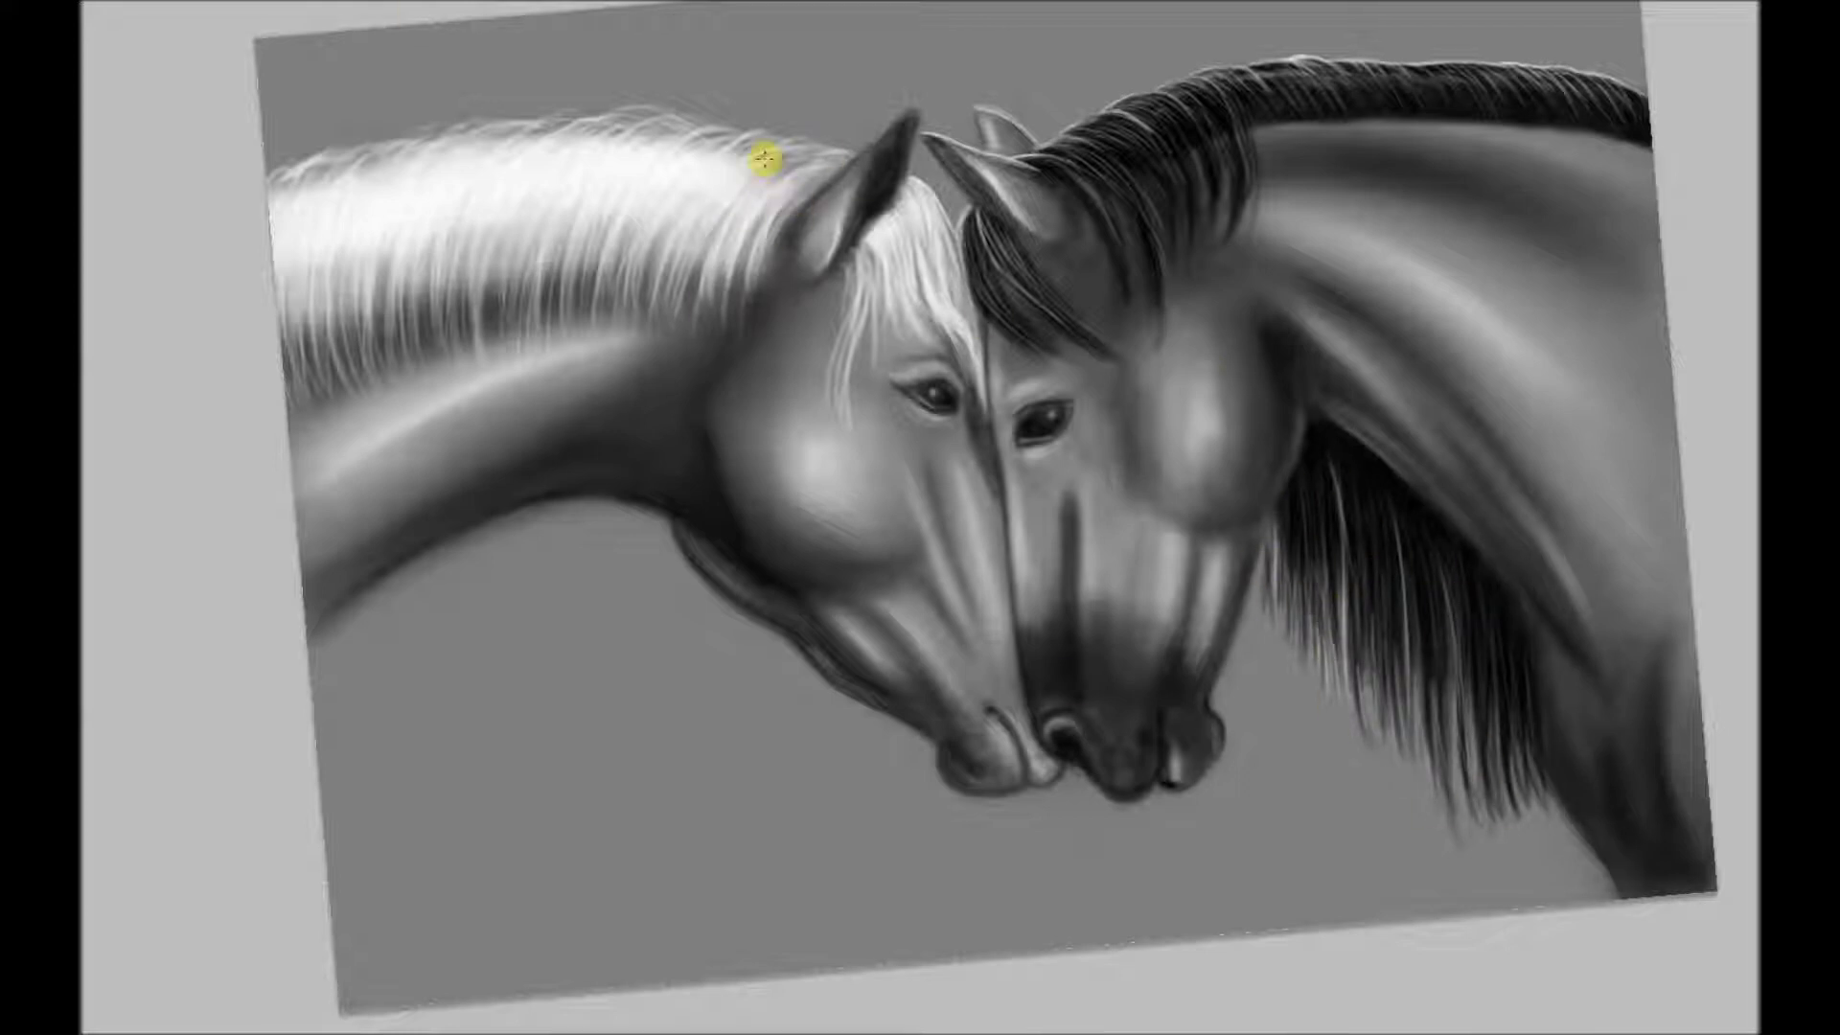
mouse_move(353, 217)
mouse_down()
mouse_move(444, 304)
mouse_move(768, 255)
mouse_up()
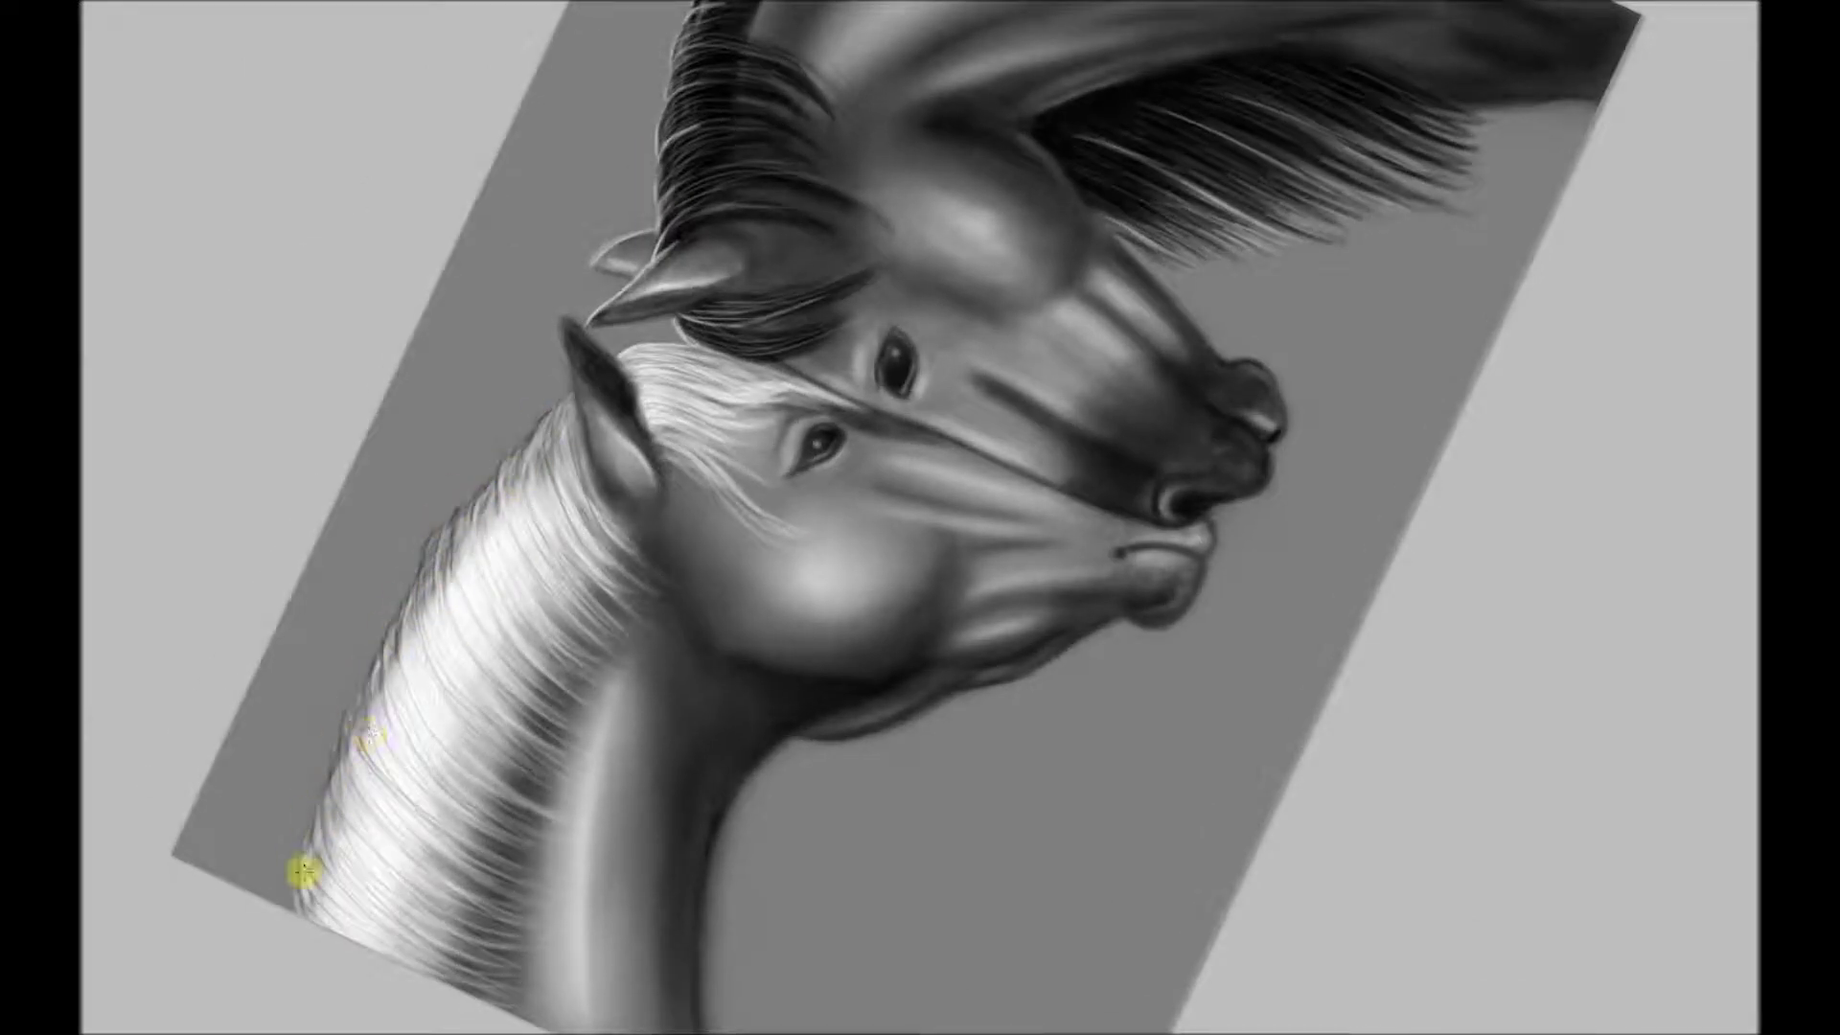
mouse_move(683, 448)
mouse_down()
mouse_move(655, 356)
mouse_move(588, 497)
mouse_move(923, 994)
mouse_up()
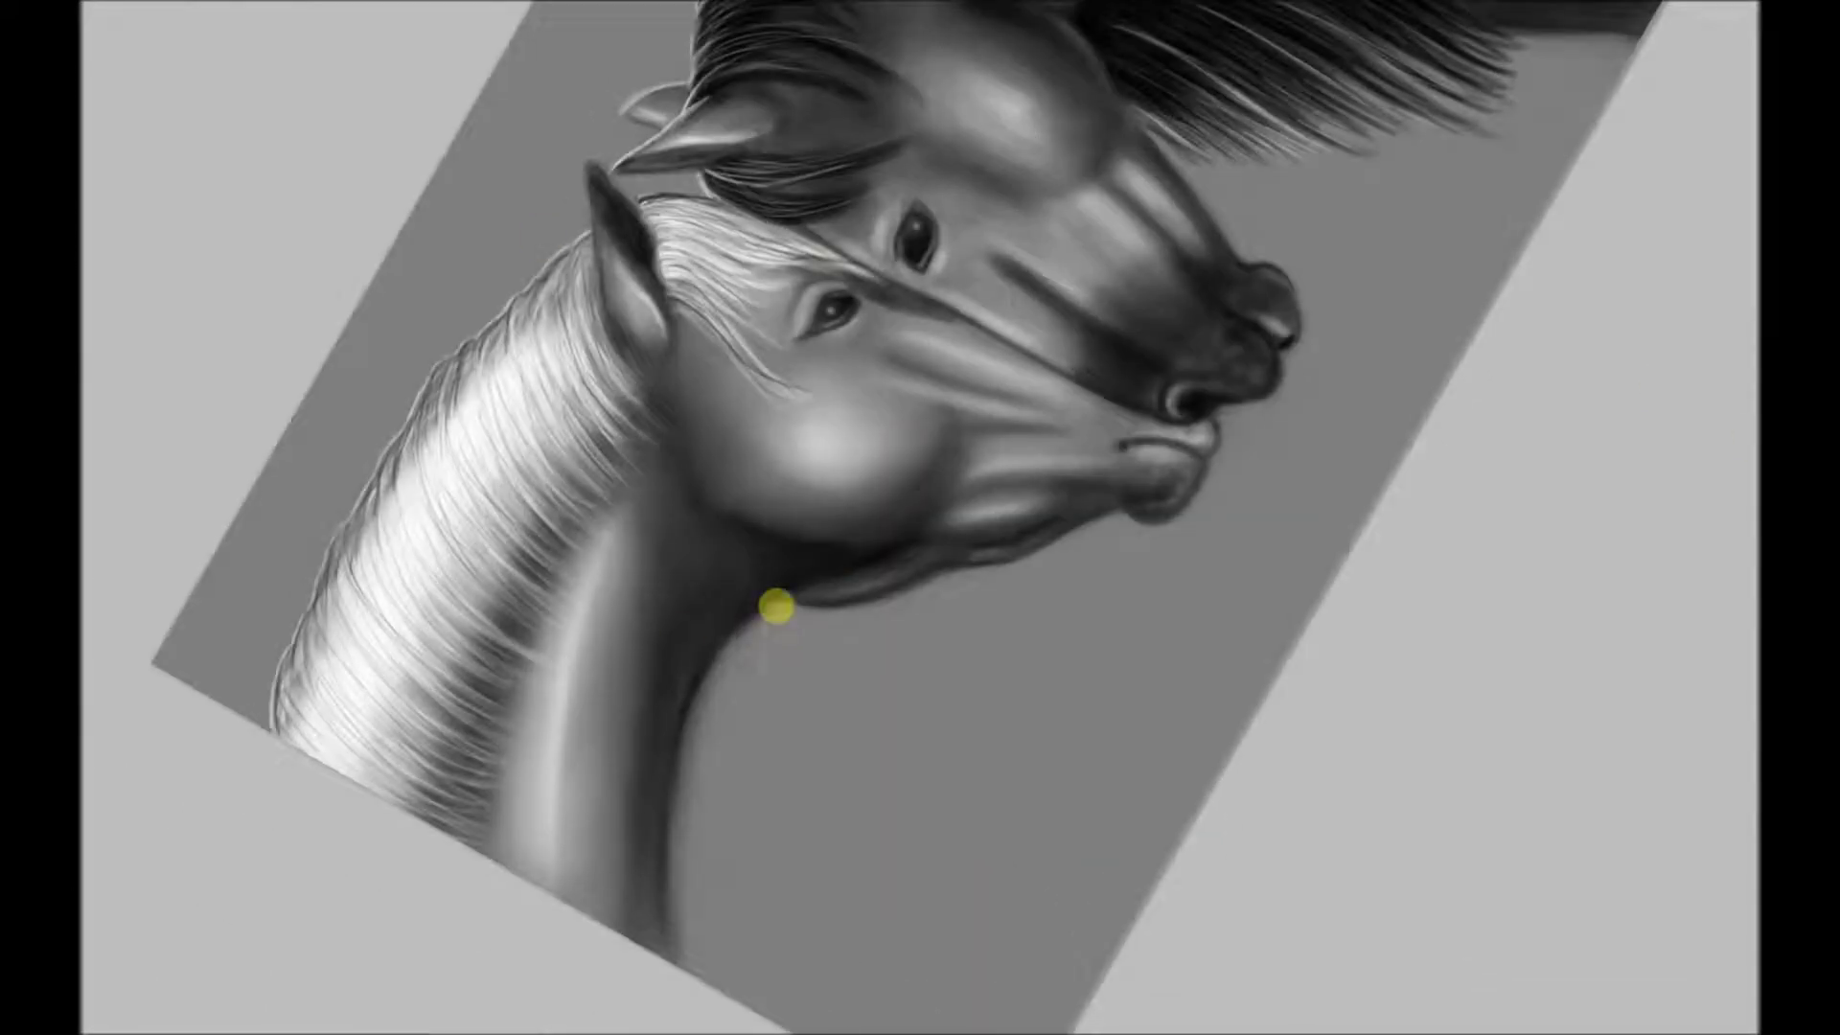
mouse_move(686, 757)
mouse_down()
mouse_move(814, 608)
mouse_move(920, 588)
mouse_up()
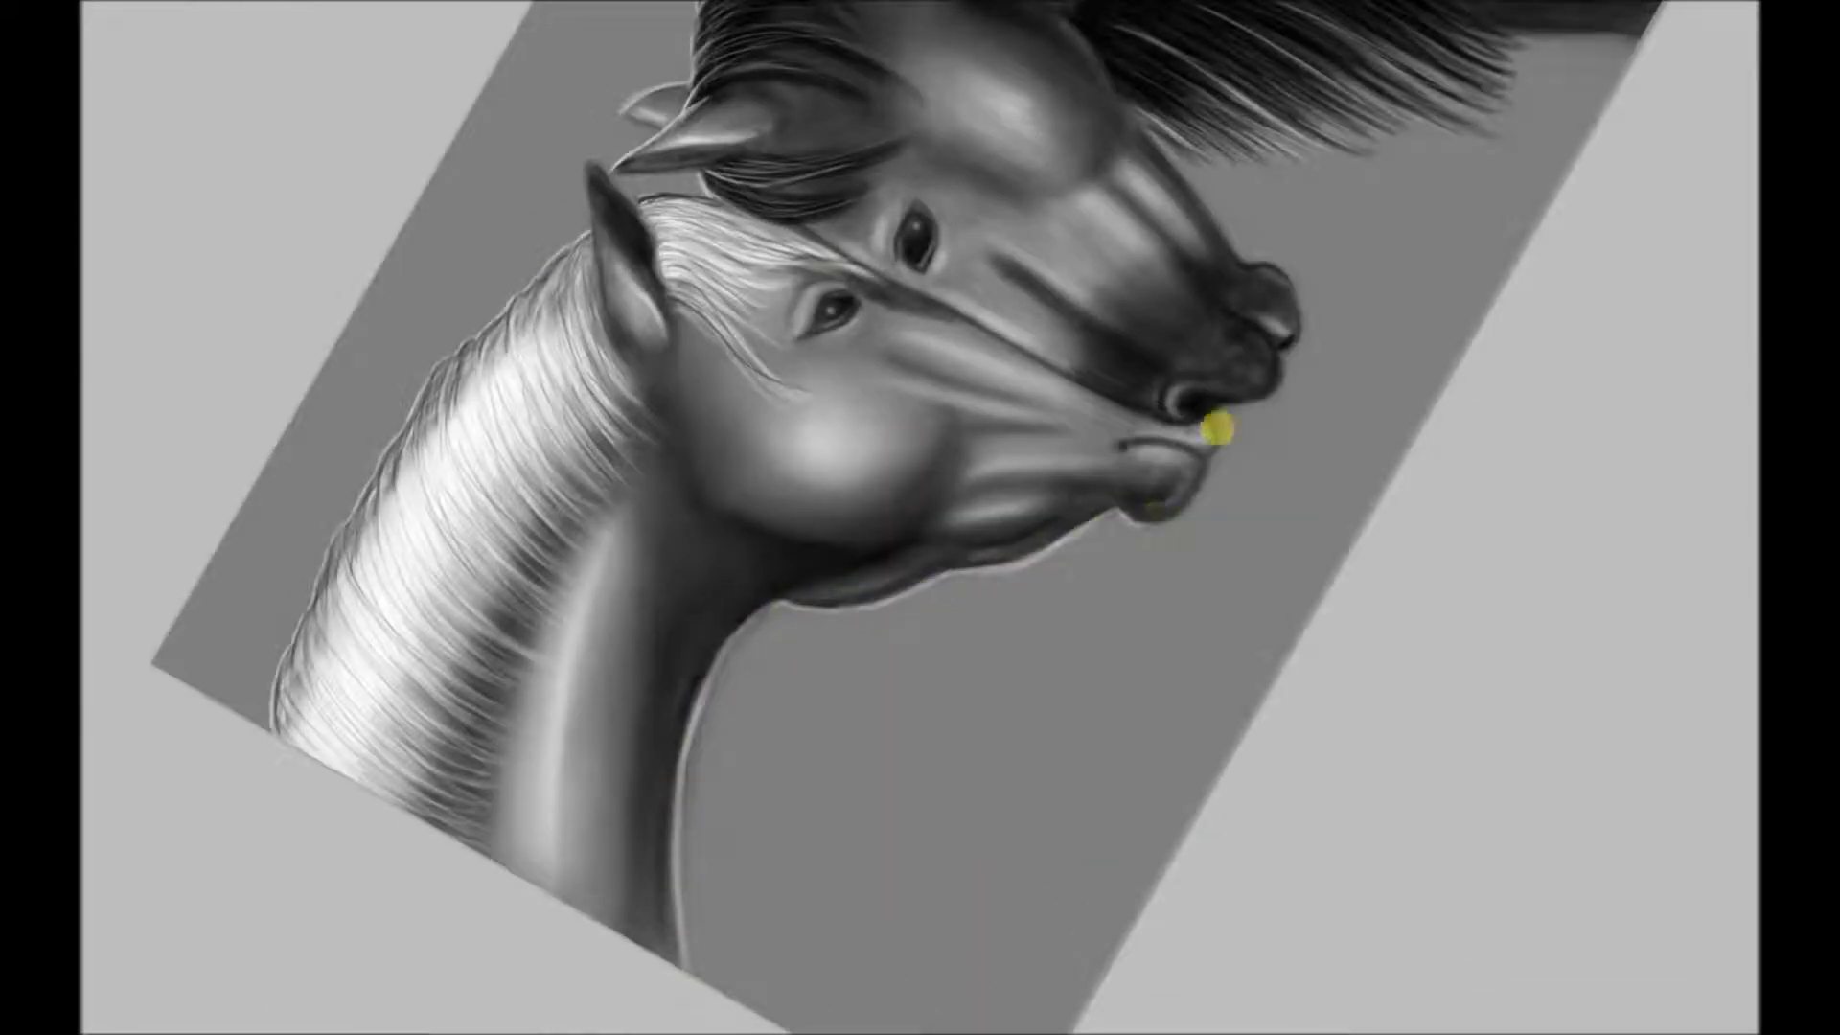
drag(1179, 172, 1300, 350)
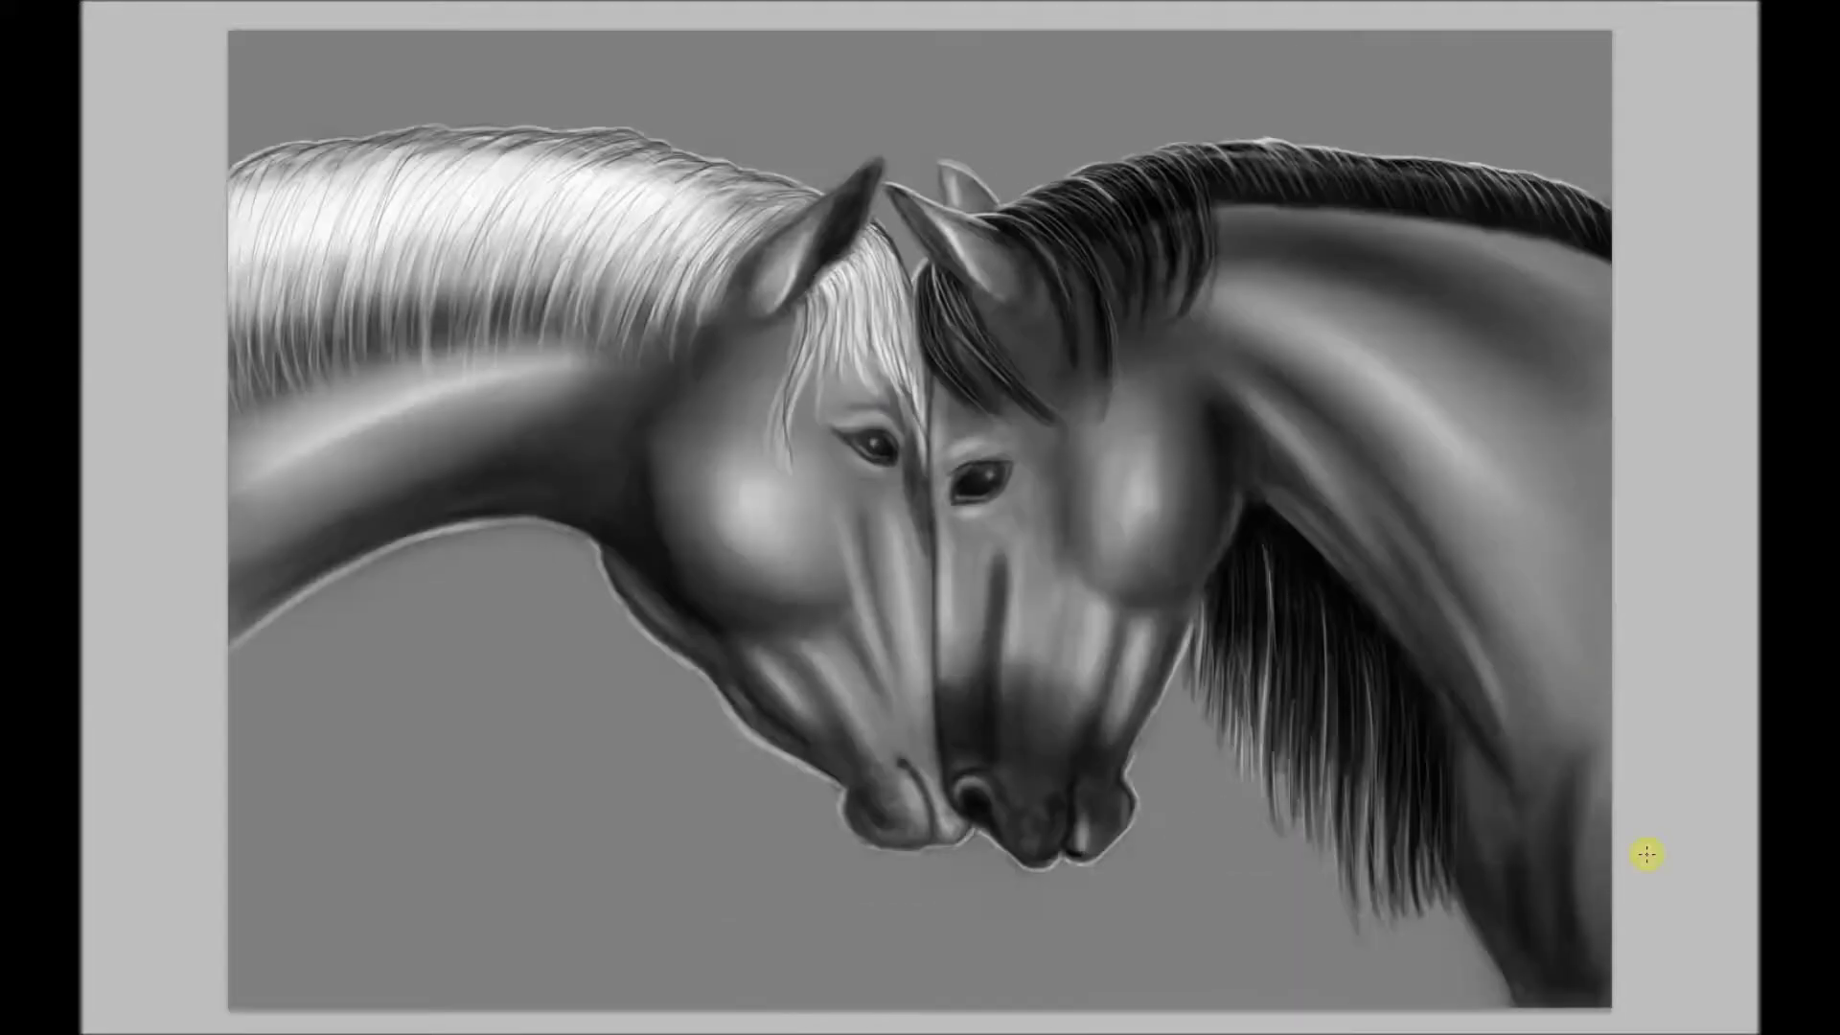
Lighten the background with soft strokes, then paint cloud texture across the top with a scatter brush
mouse_move(786, 106)
mouse_down()
mouse_move(266, 83)
mouse_move(666, 444)
mouse_move(707, 727)
mouse_move(431, 671)
mouse_up()
mouse_move(383, 259)
mouse_down()
mouse_move(852, 711)
mouse_move(1434, 834)
mouse_up()
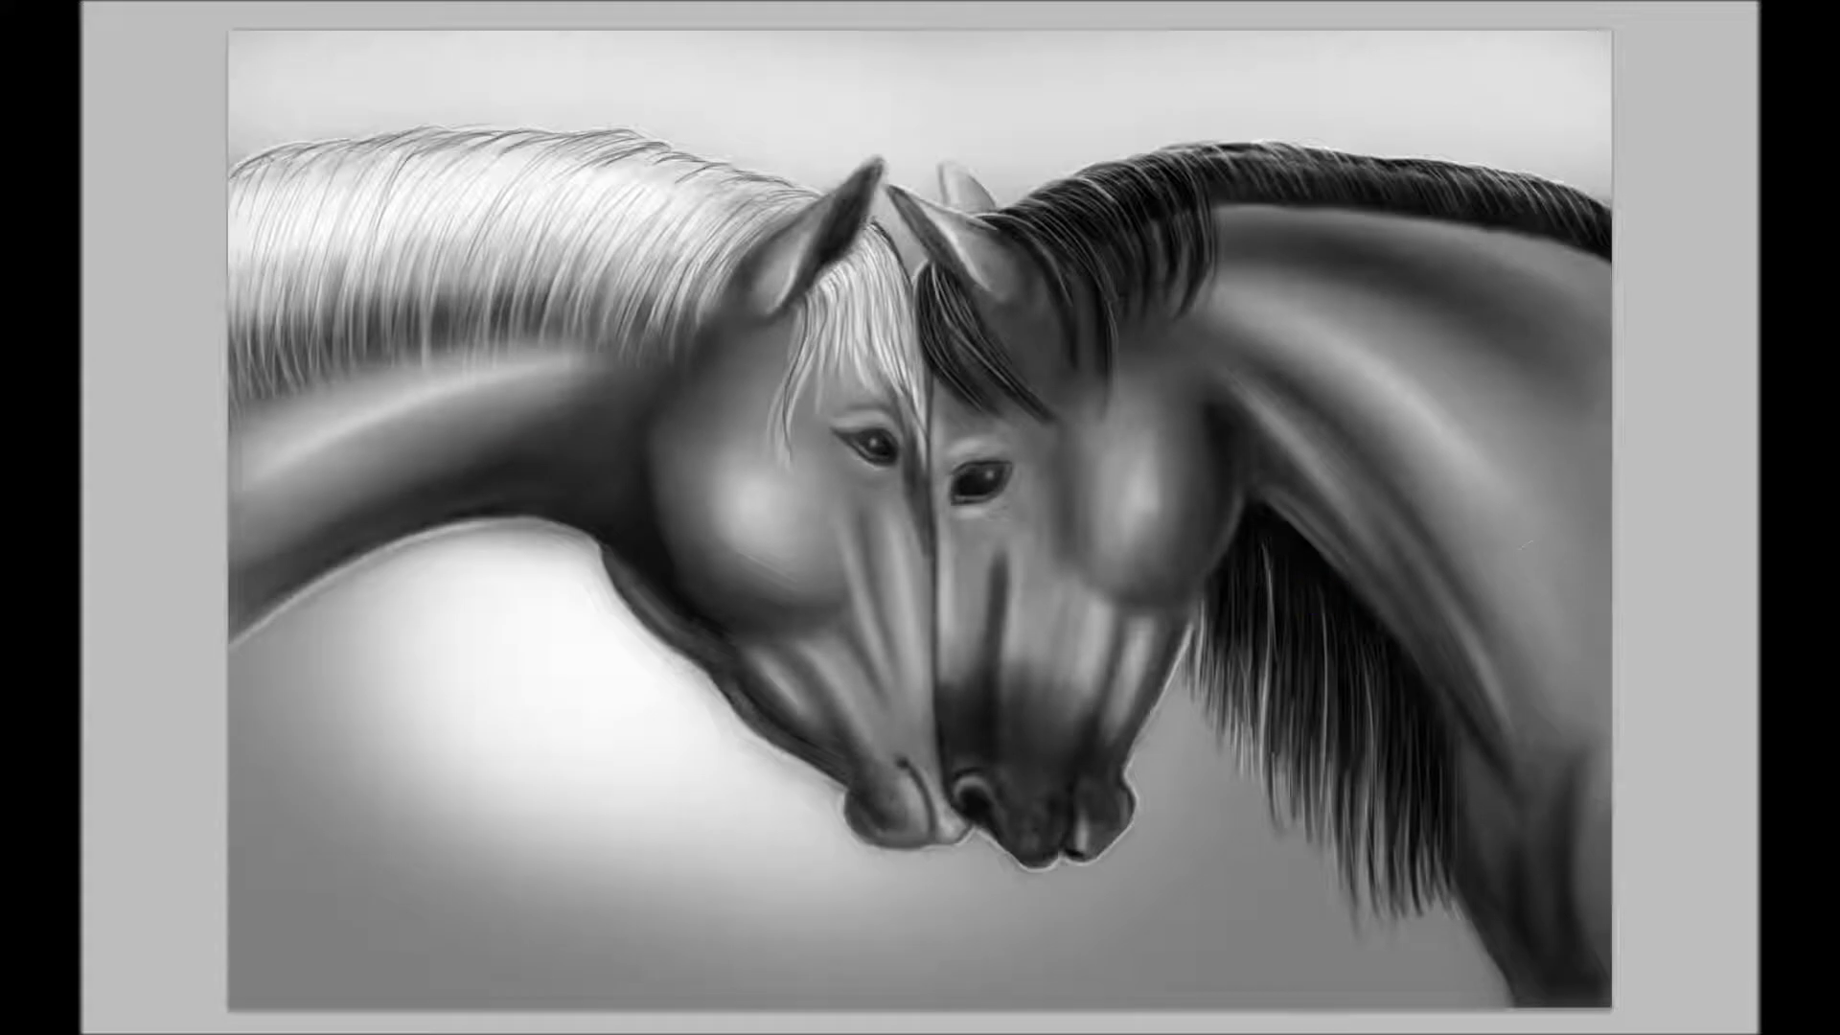
key(F5)
scroll(234, 525, down, 5)
click(214, 809)
key(F5)
mouse_move(378, 61)
mouse_down()
mouse_move(1352, 82)
mouse_move(1240, 665)
mouse_move(838, 74)
mouse_move(895, 61)
mouse_move(558, 694)
mouse_move(318, 311)
mouse_up()
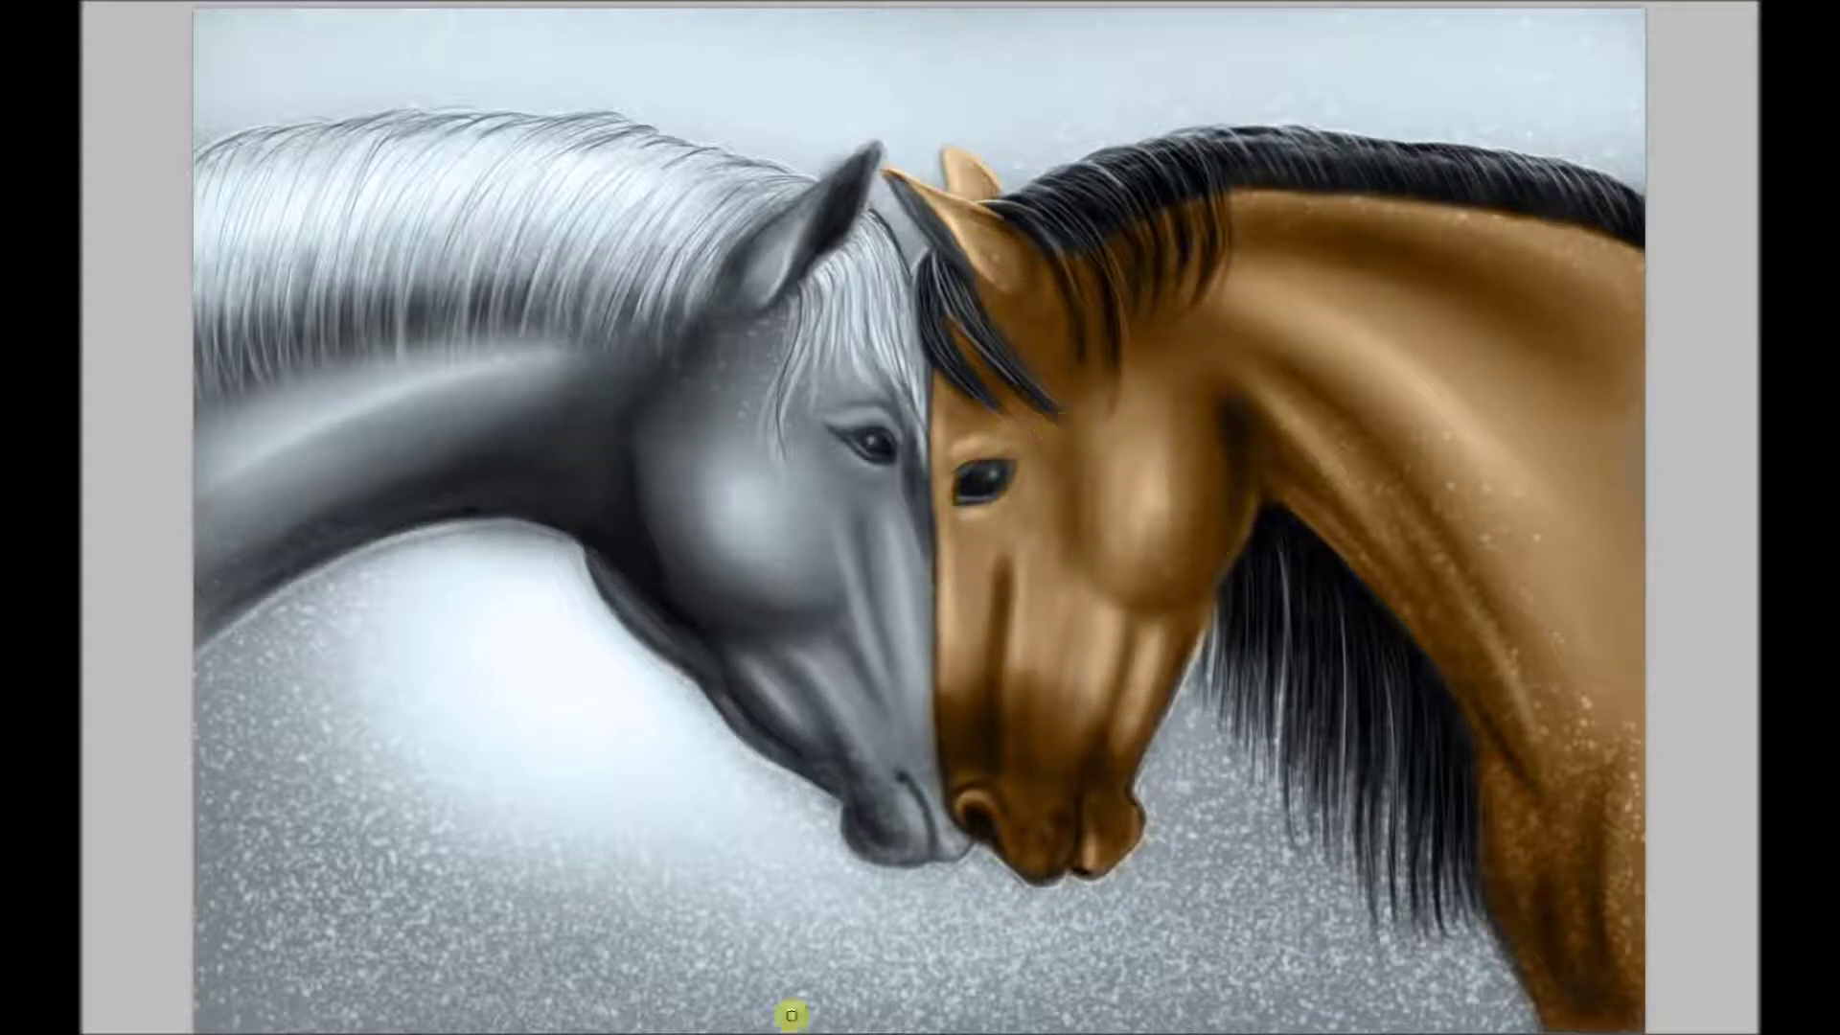
Paint golden brown onto the gray horse's cheek
drag(621, 431, 684, 526)
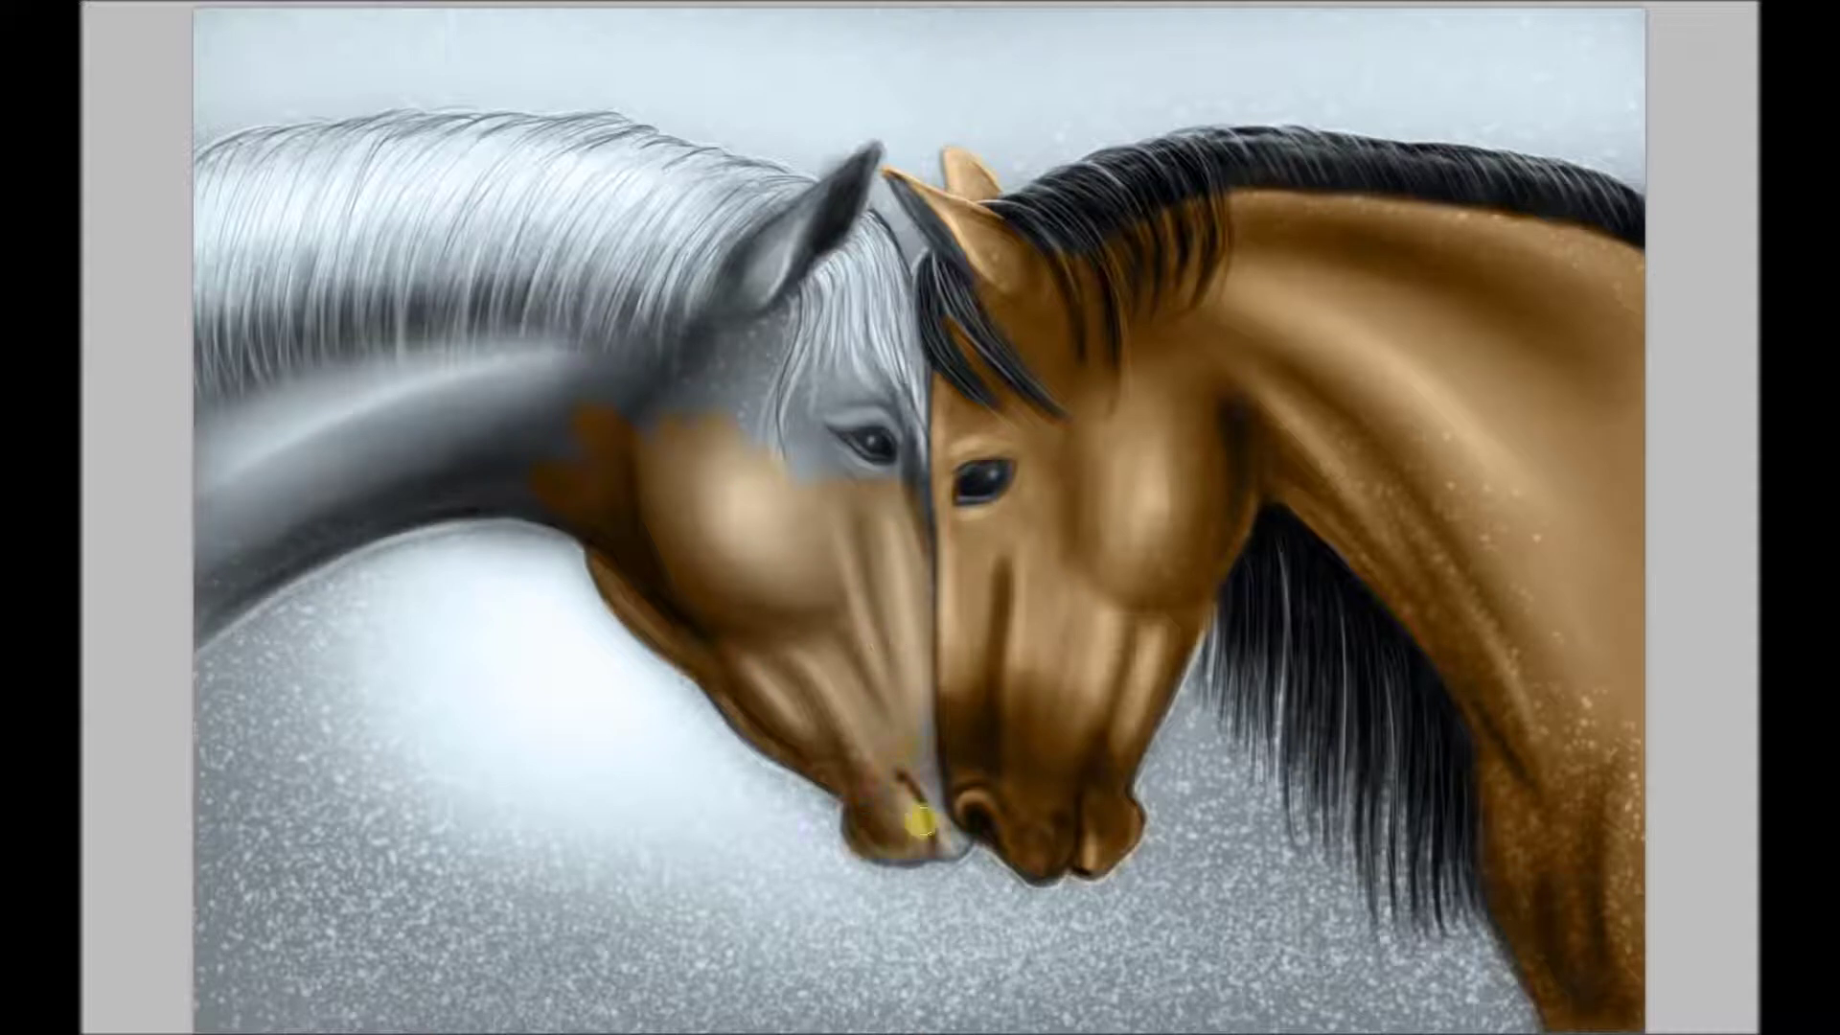